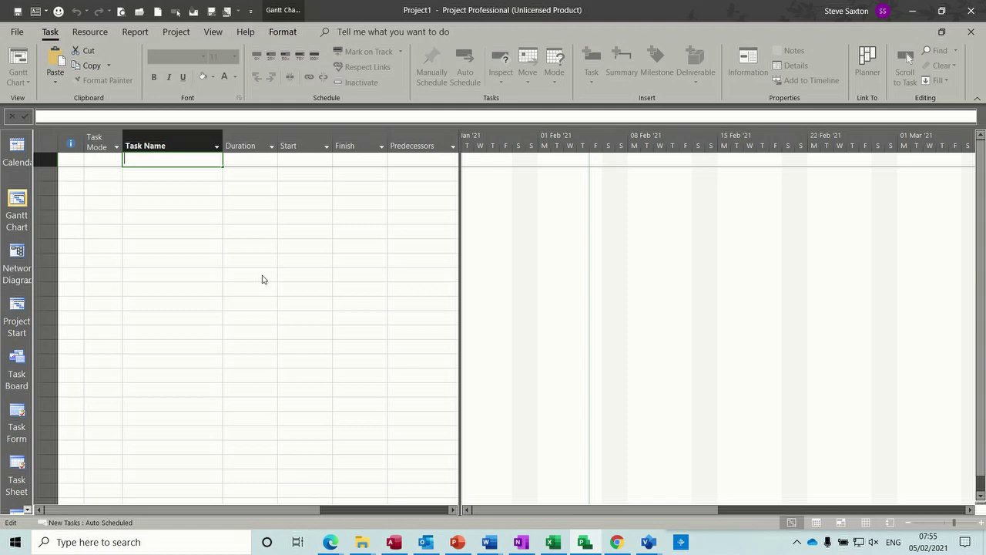
# - Enter two tasks named Task A and Task B in the first two rows of the task table
pyautogui.write('Task A')
pyautogui.press('Return')
pyautogui.write('Tas')
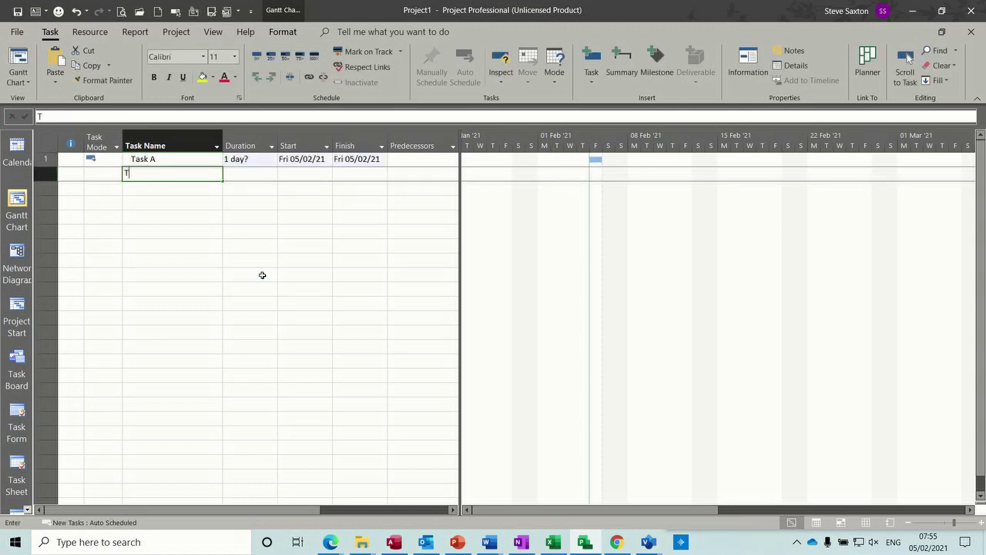
pyautogui.write('k B')
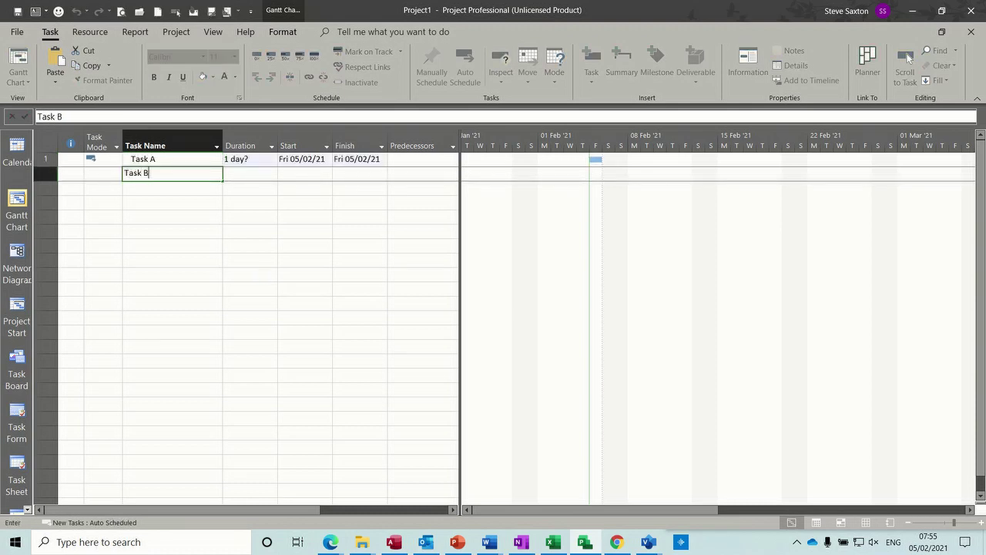
pyautogui.click(253, 175)
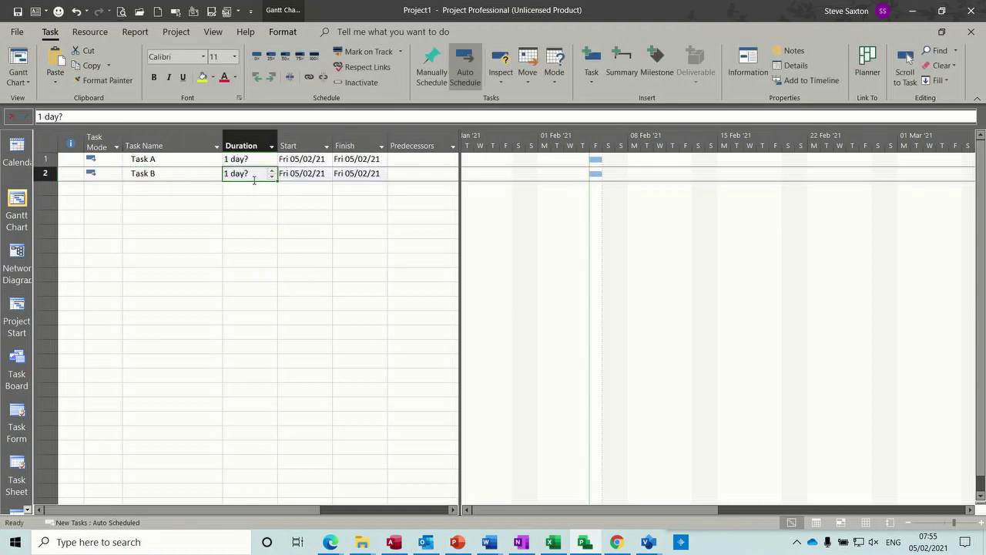
# - Set the durations of Task A and Task B to 1 day each
pyautogui.click(249, 160)
pyautogui.write('1')
pyautogui.press('Return')
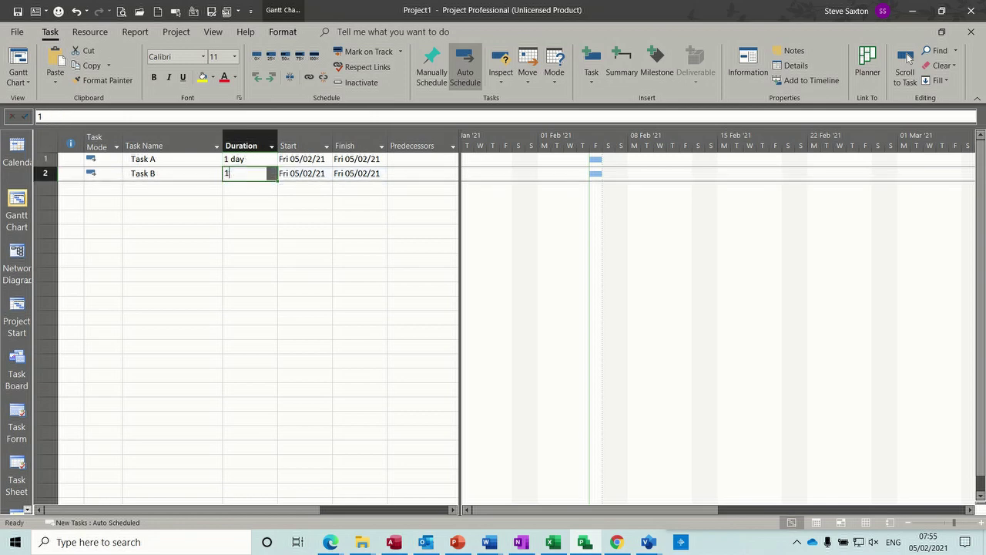
pyautogui.write('1')
pyautogui.press('Return')
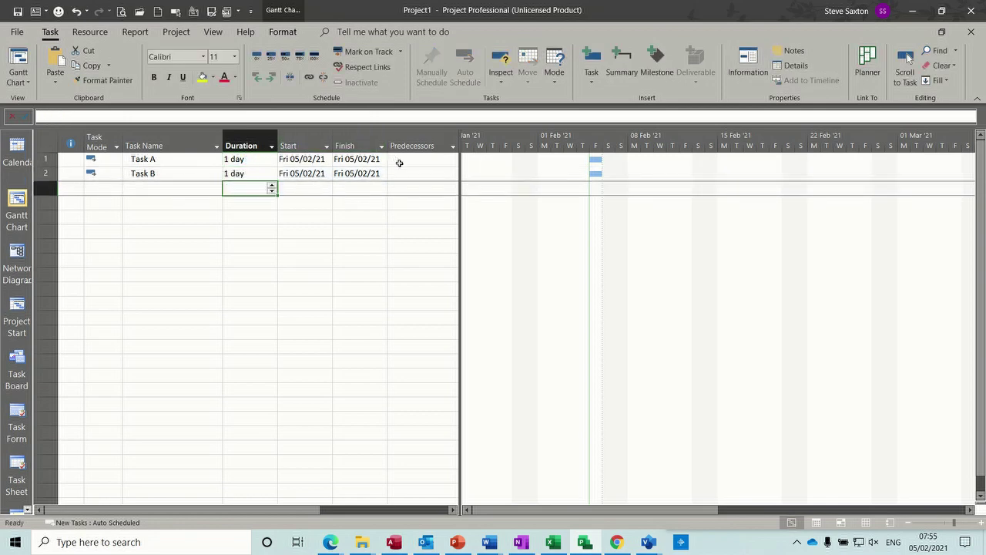
# - Link Task B to Task A by entering 1 as Task B's predecessor
pyautogui.click(408, 176)
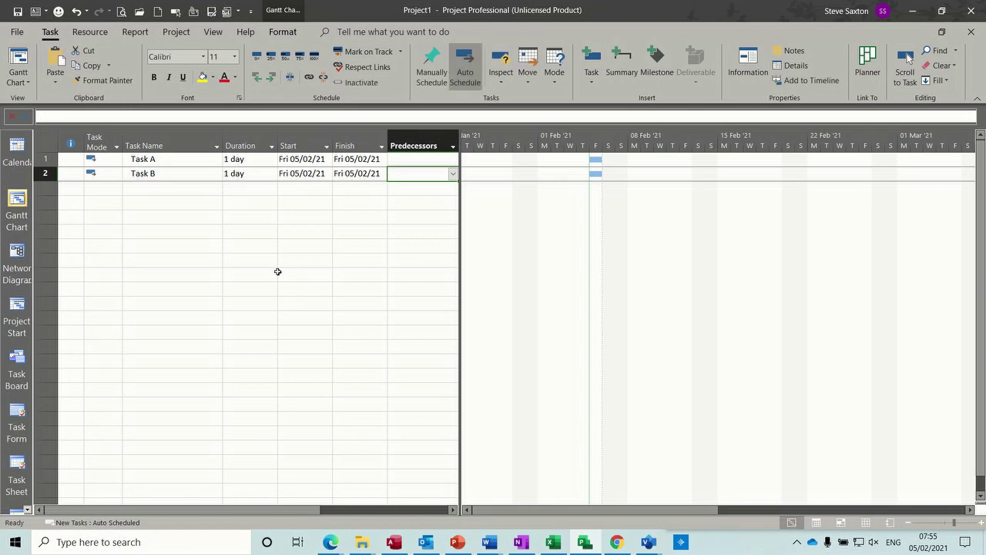
pyautogui.write('1')
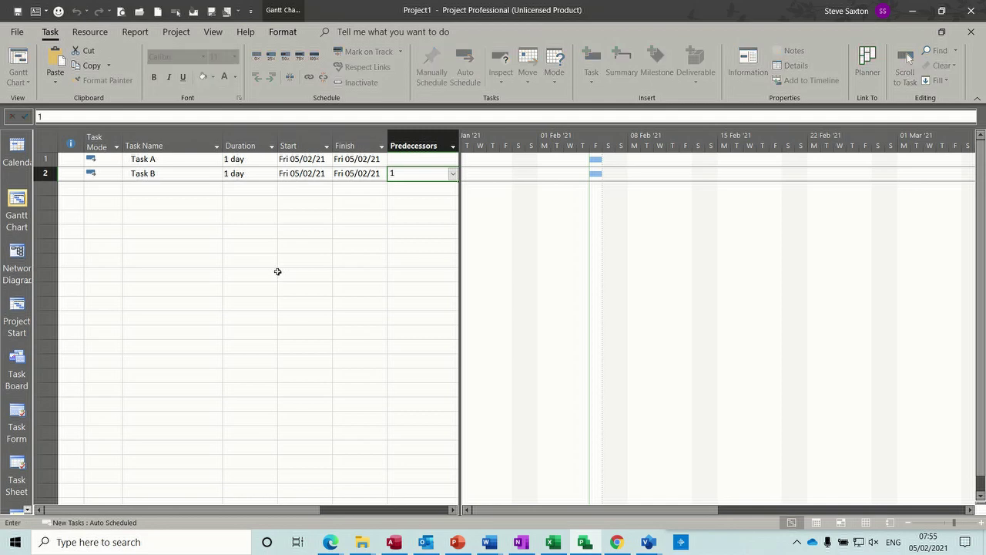
pyautogui.press('Return')
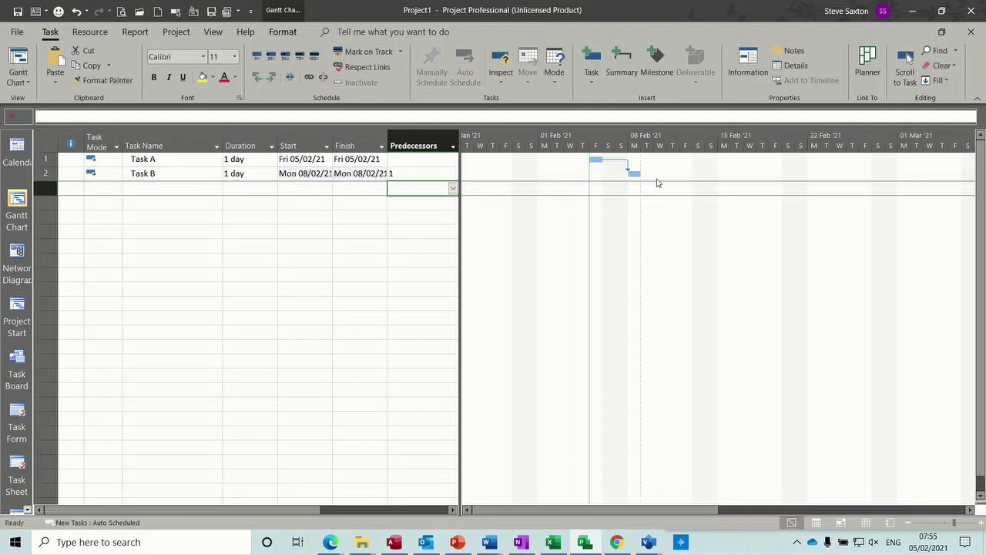
# - Examine the dependency types available for Task B's predecessor Task A in the Task Information dialog
pyautogui.click(406, 174)
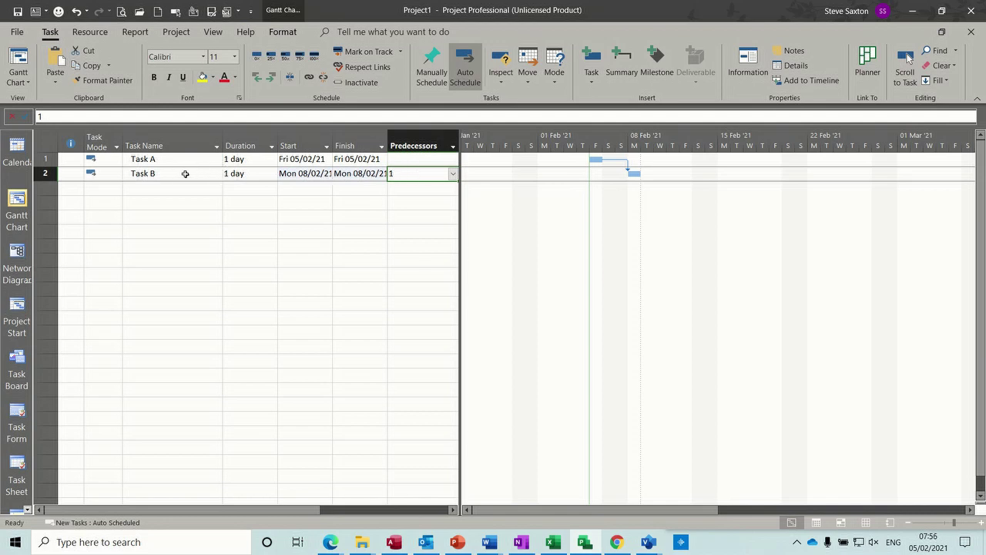
pyautogui.doubleClick(185, 174)
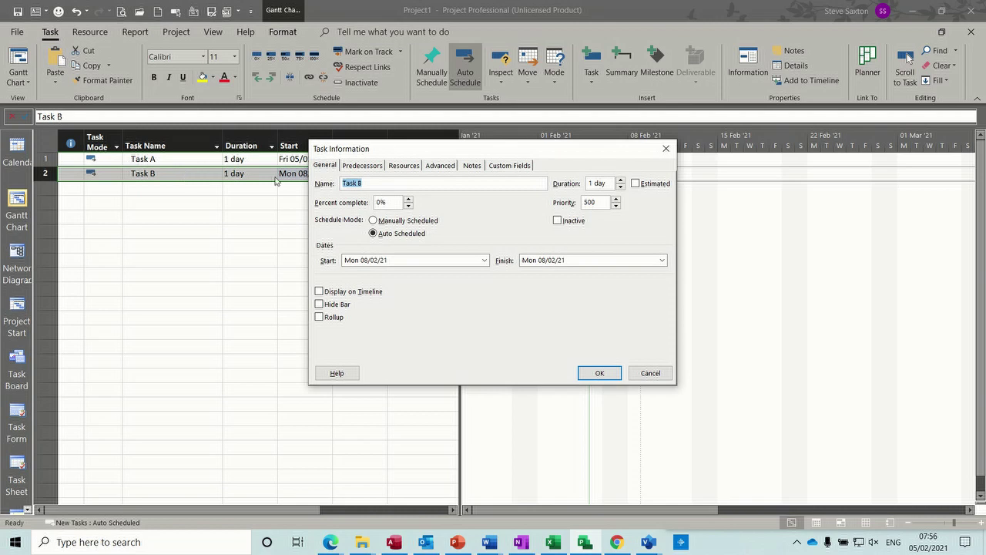
pyautogui.click(366, 166)
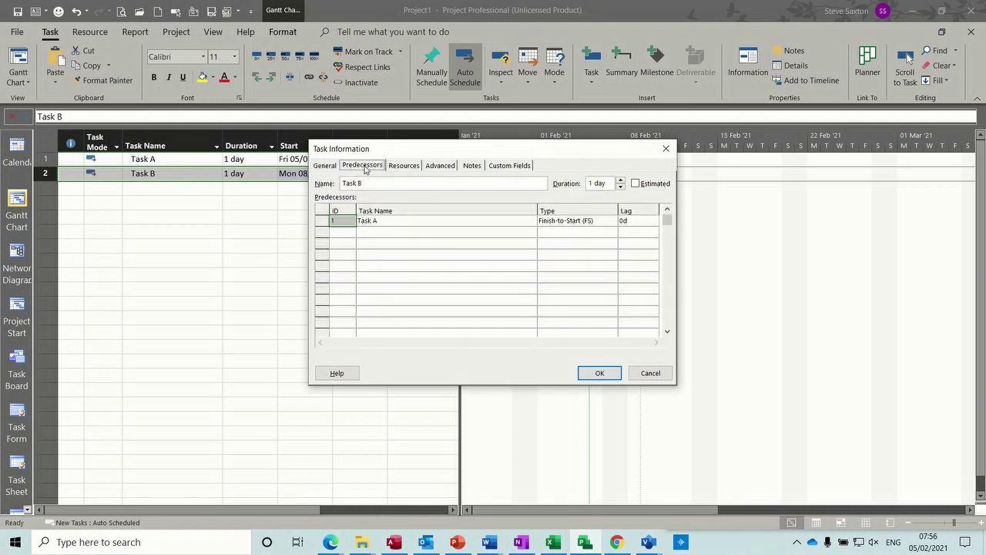
pyautogui.click(600, 220)
pyautogui.click(611, 222)
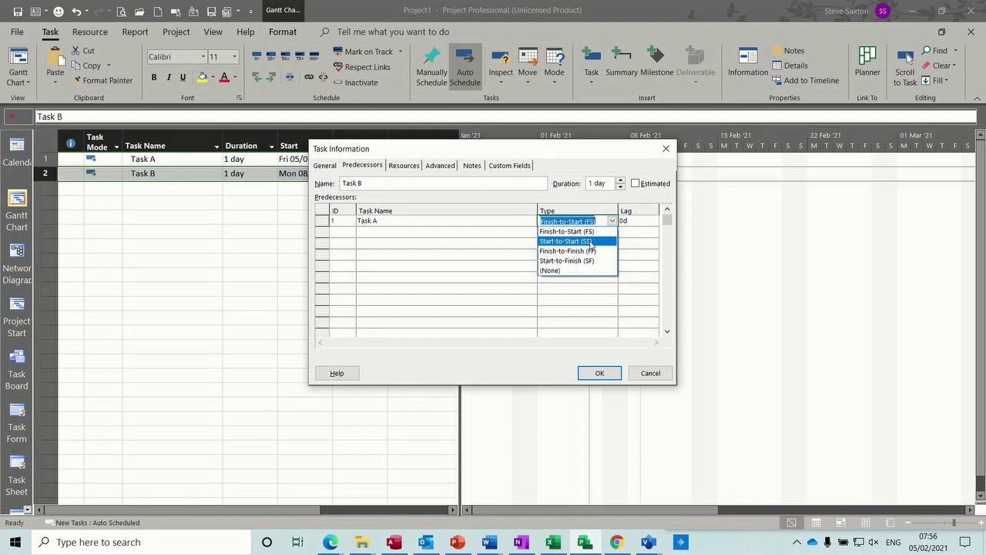
pyautogui.click(601, 375)
pyautogui.click(600, 375)
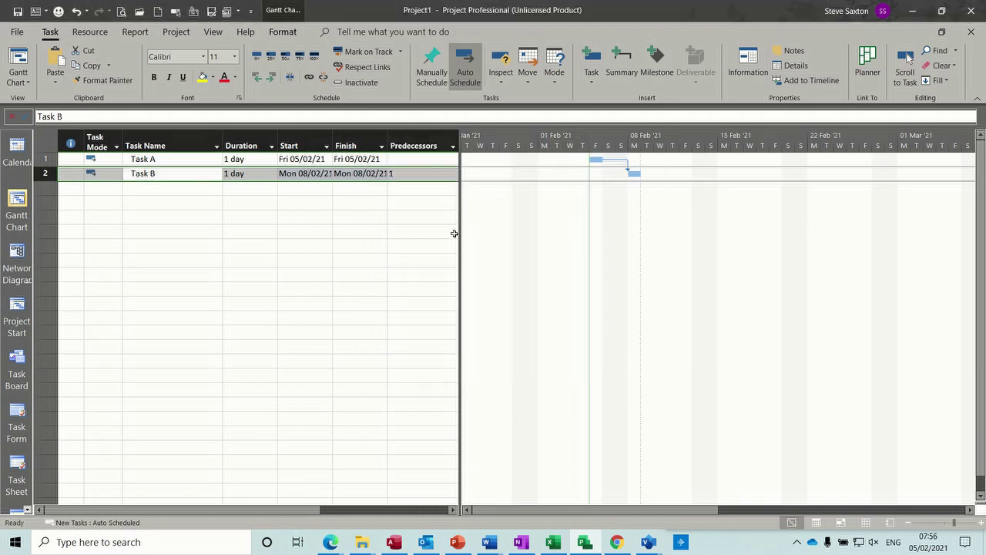
# - Try to set Task B's predecessor to fs+1 without a task ID
pyautogui.click(401, 174)
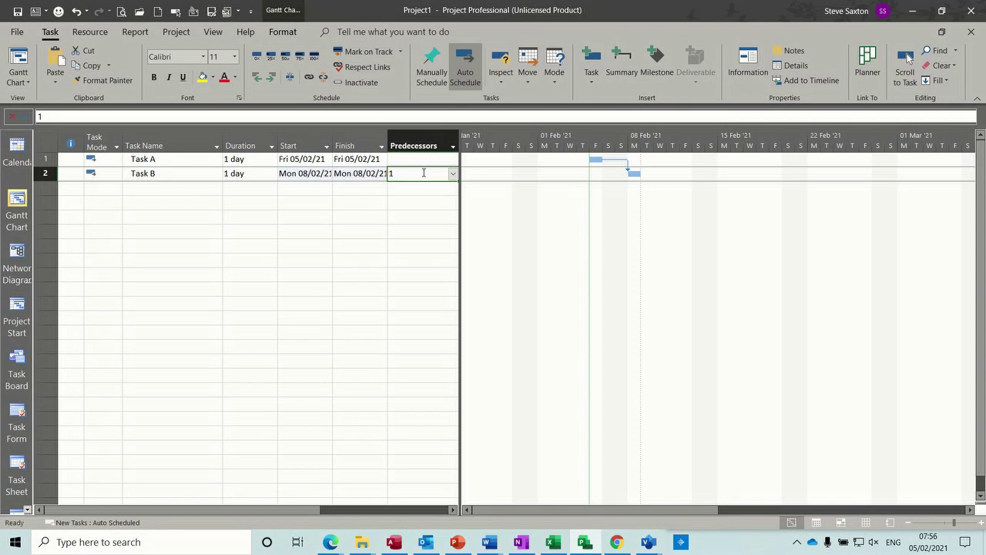
pyautogui.write('fs+')
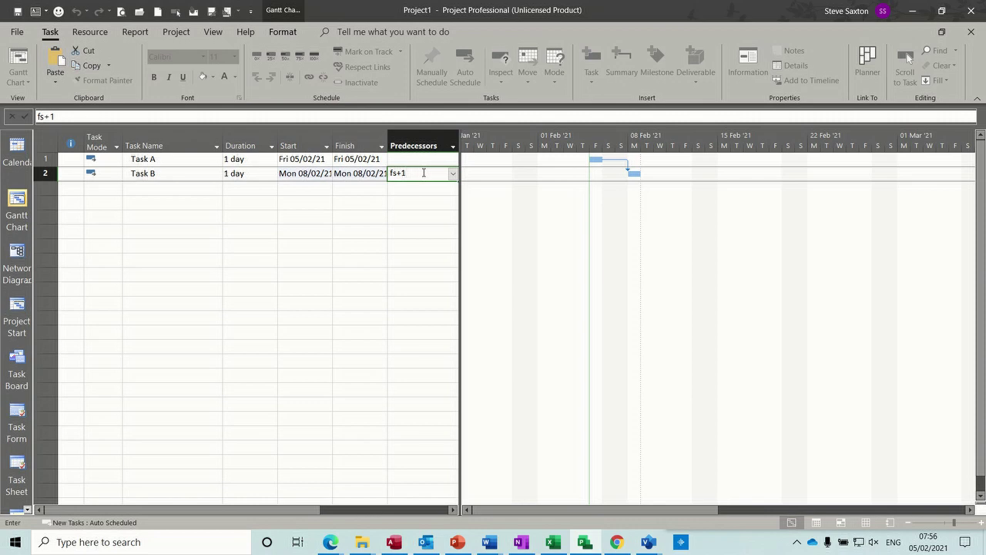
pyautogui.write('1')
pyautogui.press('Return')
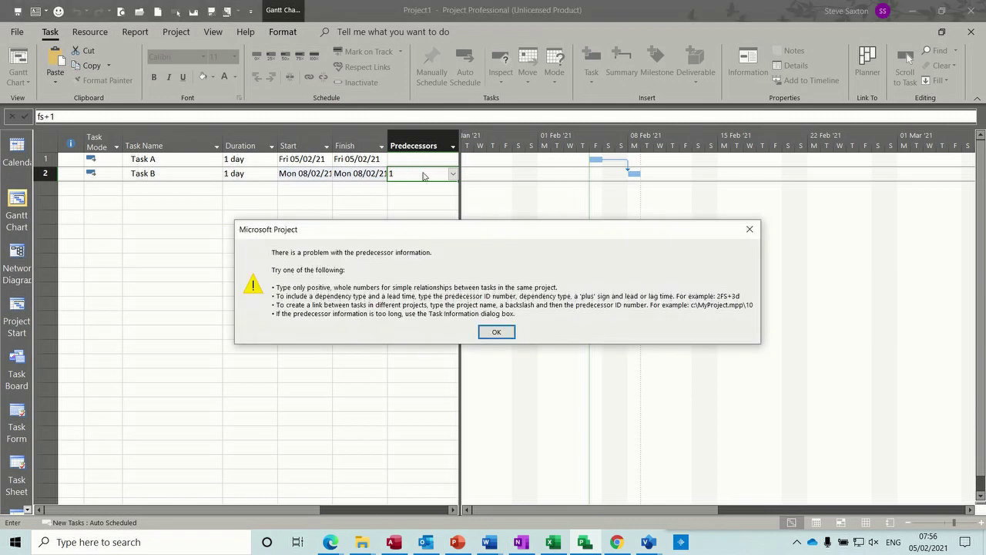
pyautogui.click(499, 337)
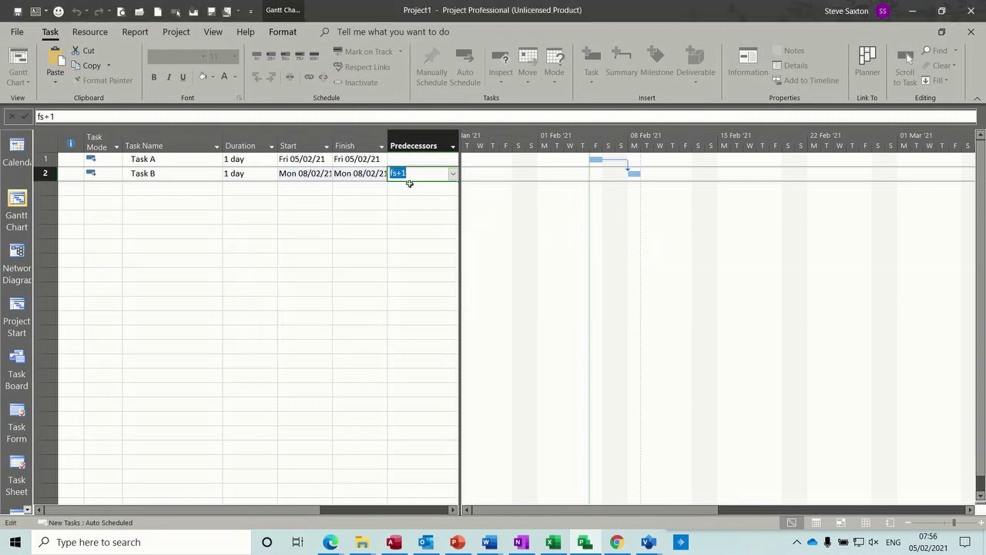
# - Set Task B's predecessor to 1fs+1 for a one-day lag, and replace it with 1fs-1 for a one-day lead
pyautogui.write('1fs+1')
pyautogui.press('Return')
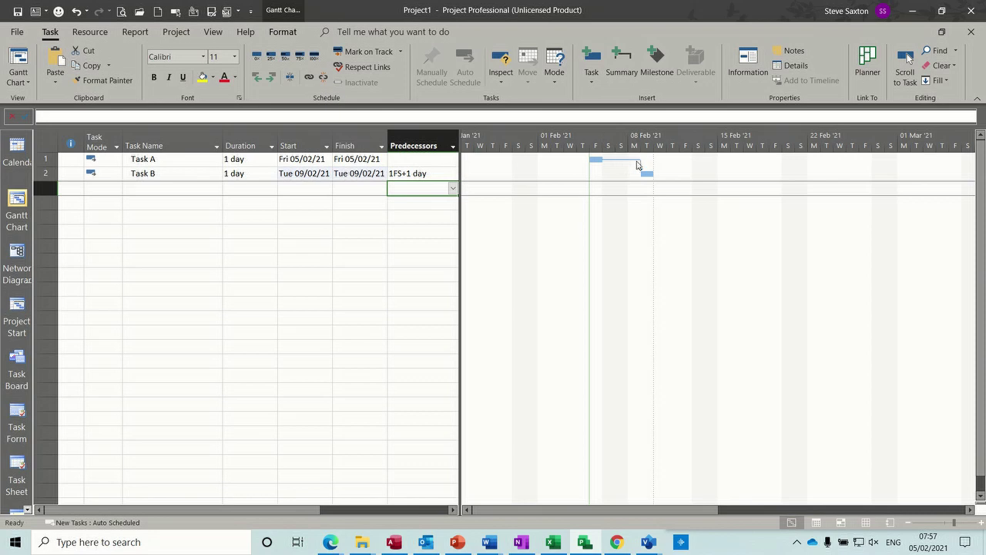
pyautogui.click(409, 173)
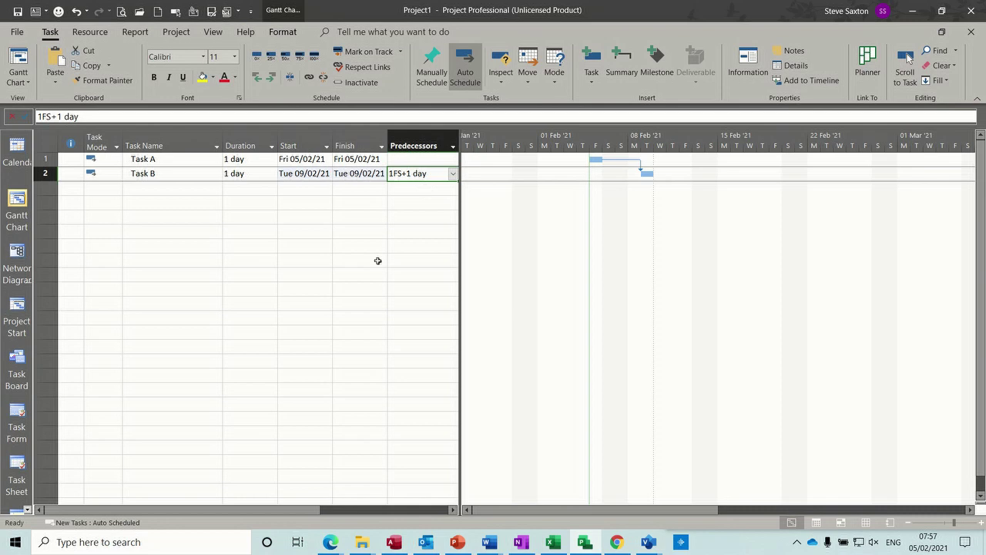
pyautogui.write('1fs-1')
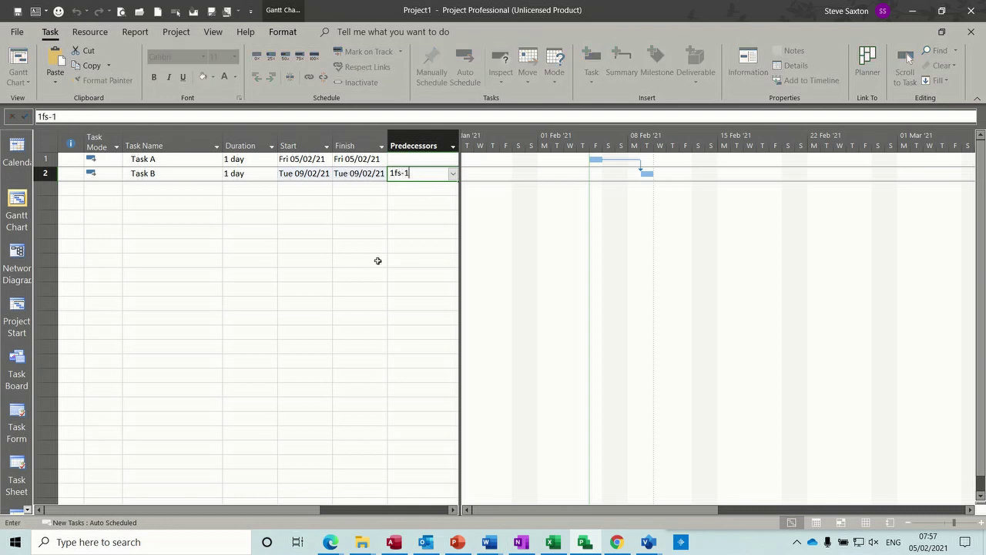
pyautogui.press('Return')
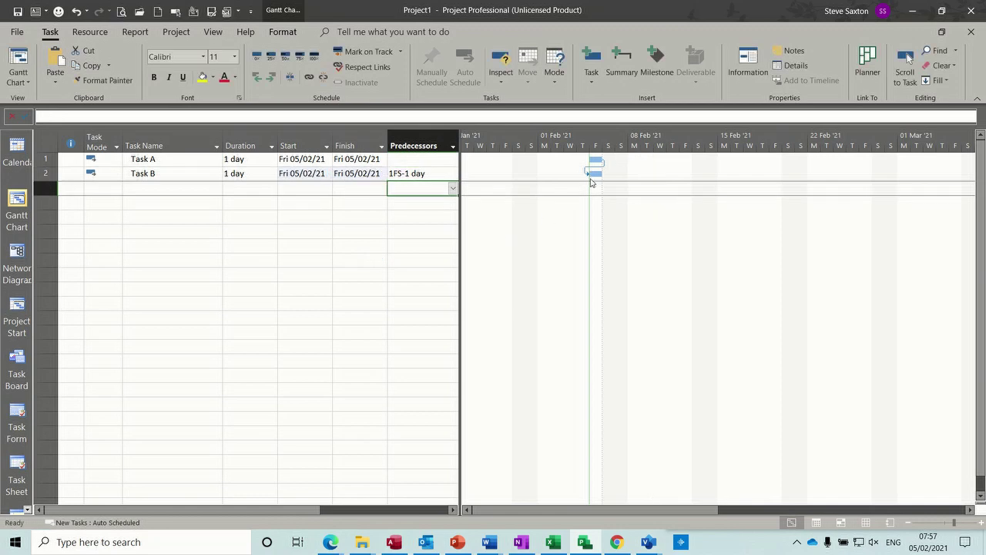
# - Increase the lead in Task B's predecessor to 3 days, and accept moving the task before the project start date
pyautogui.click(408, 173)
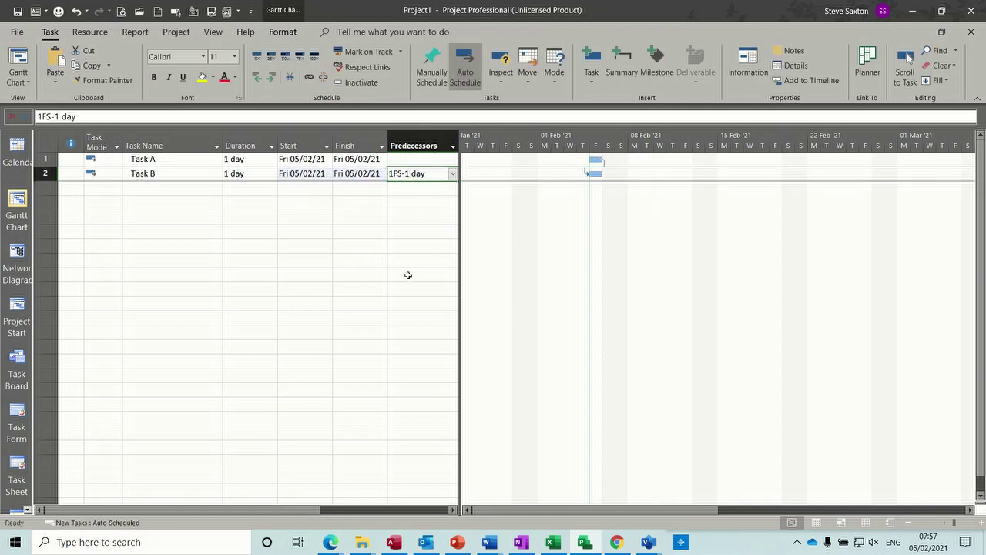
pyautogui.click(59, 116)
pyautogui.press('BackSpace')
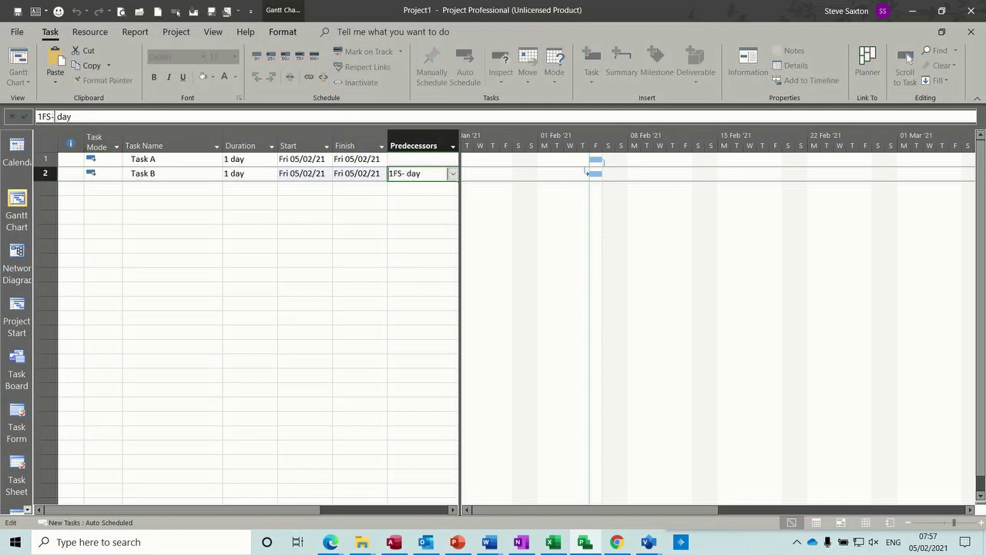
pyautogui.write('3')
pyautogui.press('Return')
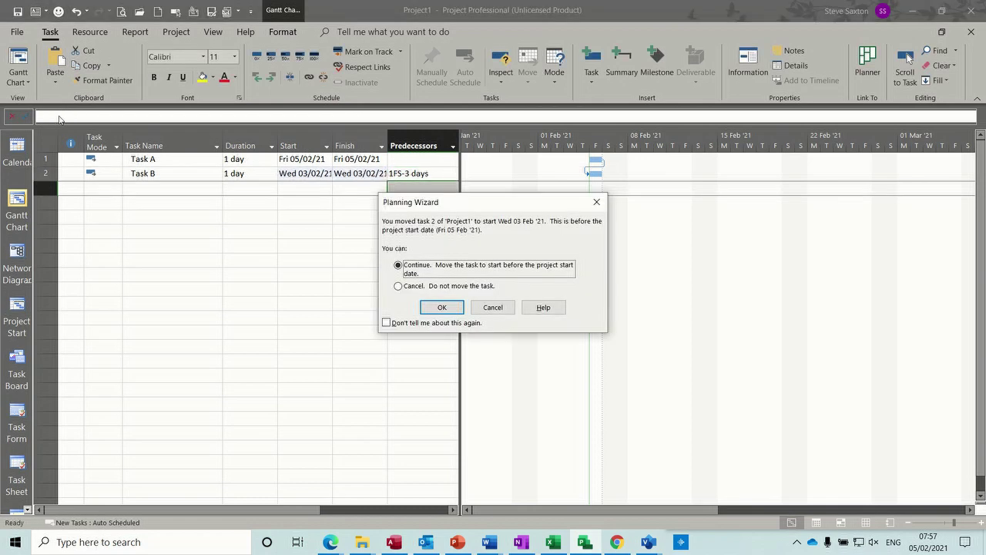
pyautogui.click(436, 307)
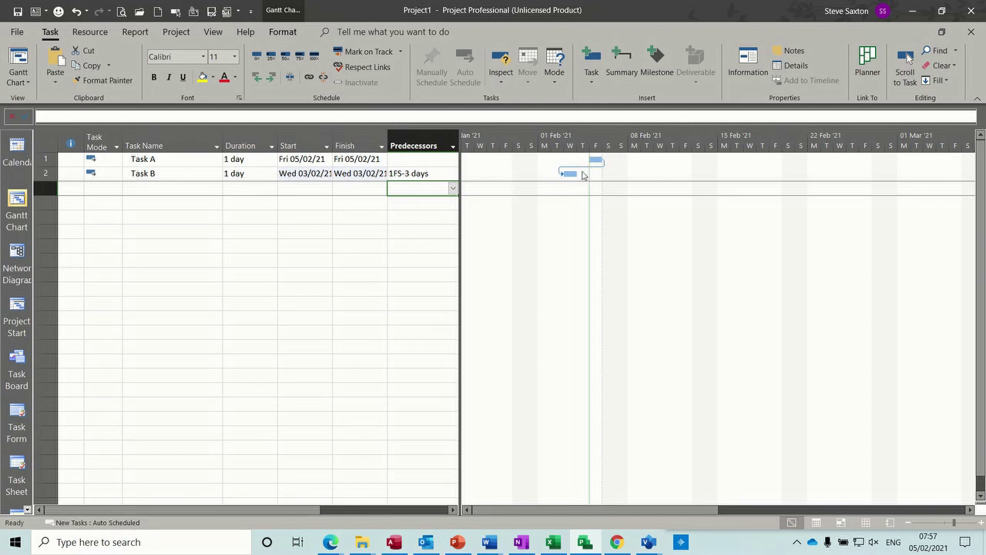
# - Add Task C and Task D below Task B, leaving one blank row between the two pairs
pyautogui.click(416, 173)
pyautogui.click(149, 202)
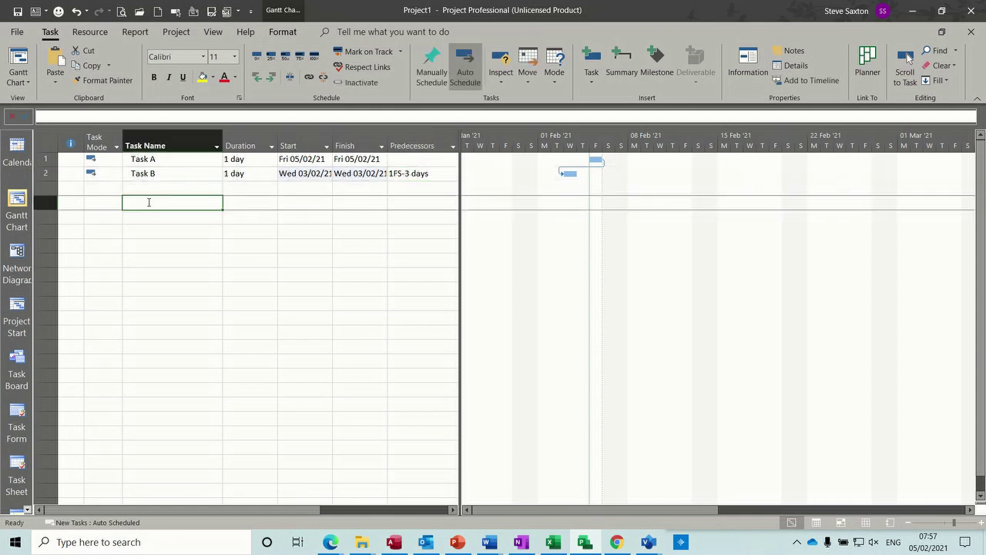
pyautogui.write('task')
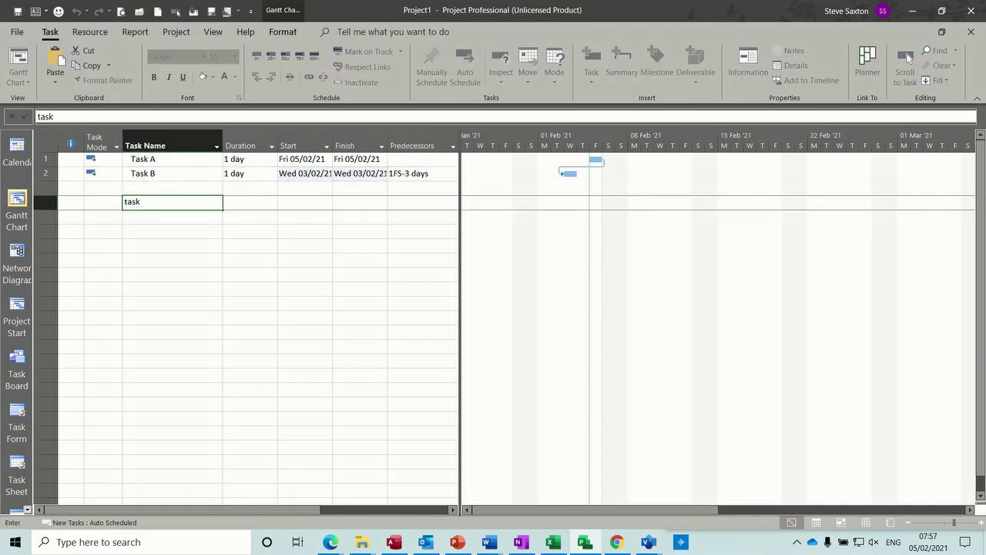
pyautogui.press('BackSpace')
pyautogui.press('BackSpace')
pyautogui.press('BackSpace')
pyautogui.write('Task')
pyautogui.press('BackSpace')
pyautogui.press('BackSpace')
pyautogui.press('BackSpace')
pyautogui.press('BackSpace')
pyautogui.write('Task C')
pyautogui.press('Return')
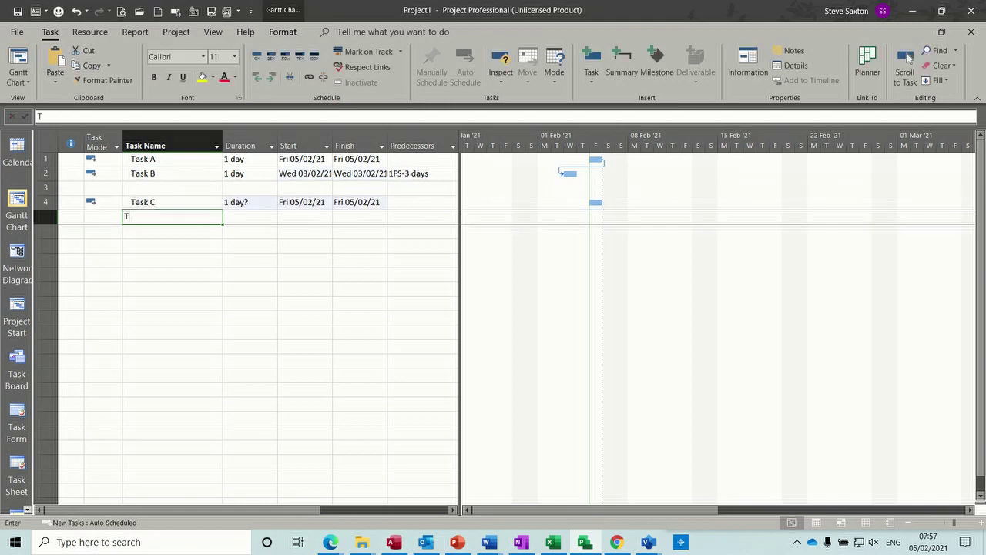
pyautogui.write('Task D')
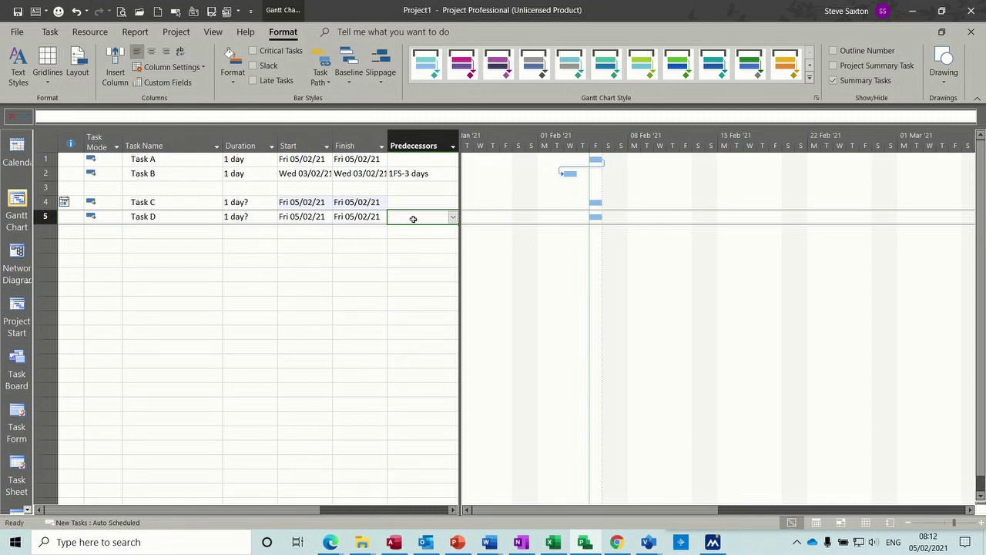
# - Link Task D to Task C with the finish-to-finish predecessor 4ff, and add a lag of +2 days to it
pyautogui.write('4ff')
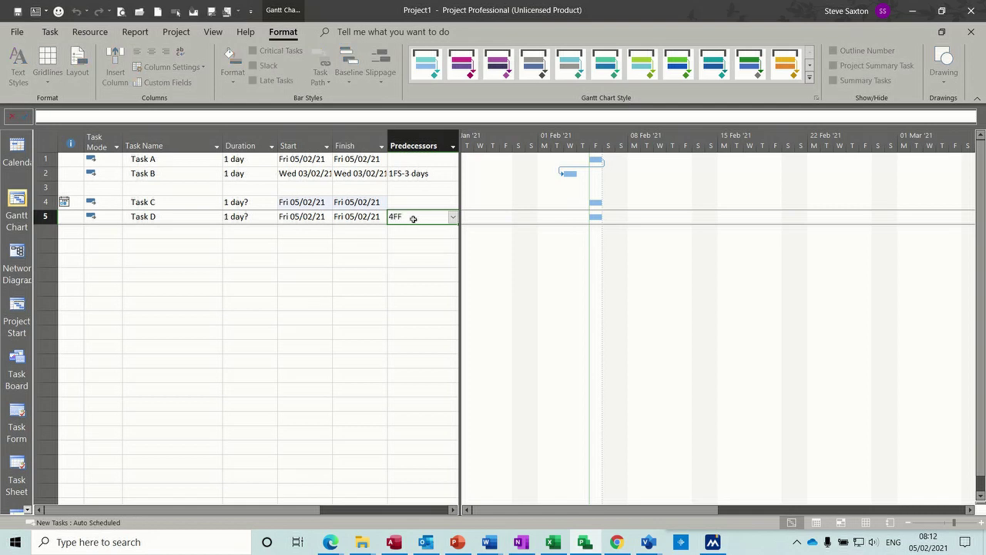
pyautogui.press('Return')
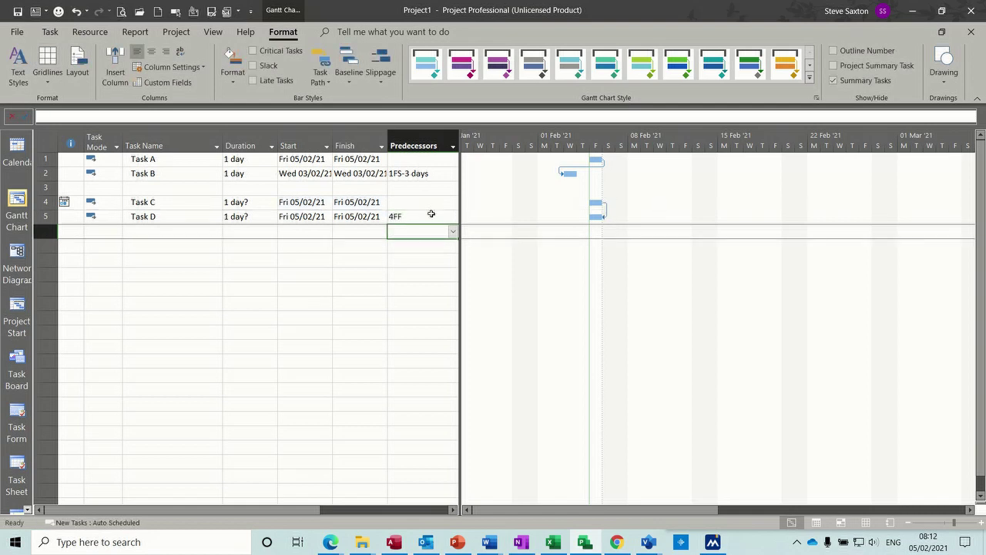
pyautogui.click(412, 218)
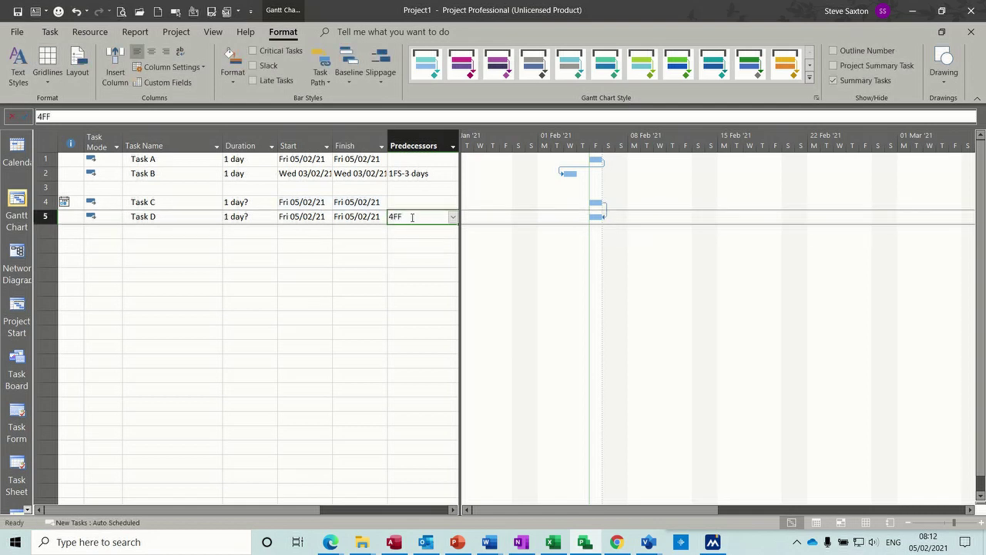
pyautogui.click(79, 118)
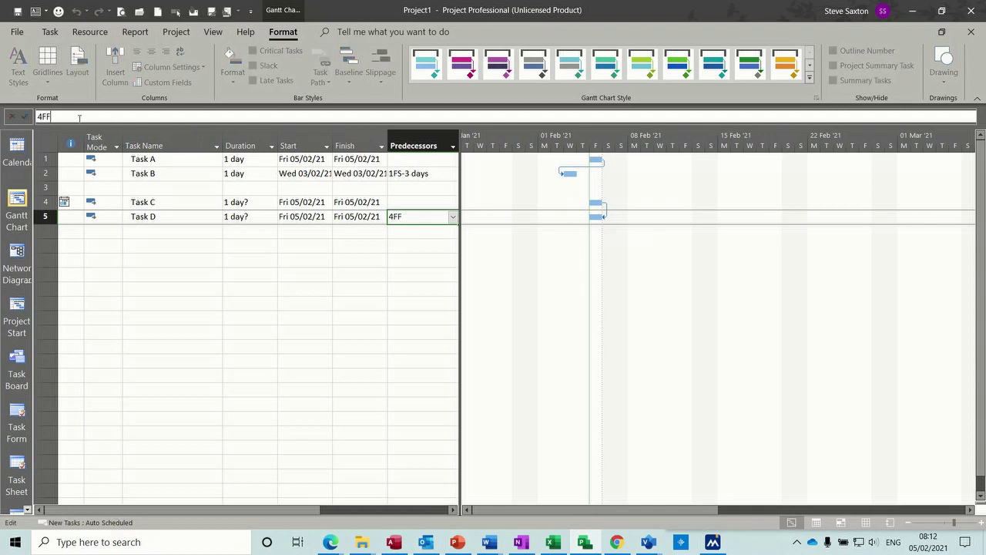
pyautogui.write('+2')
pyautogui.press('Return')
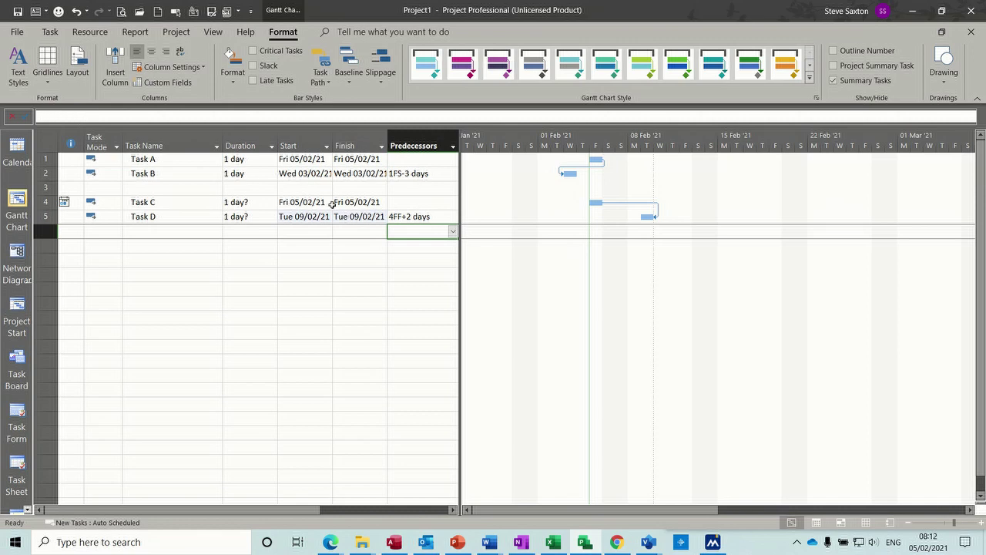
# - Change Task D's predecessor to 4FF-2 days for a two-day lead, and move Task C's bar to Thu 11/02/21
pyautogui.click(413, 218)
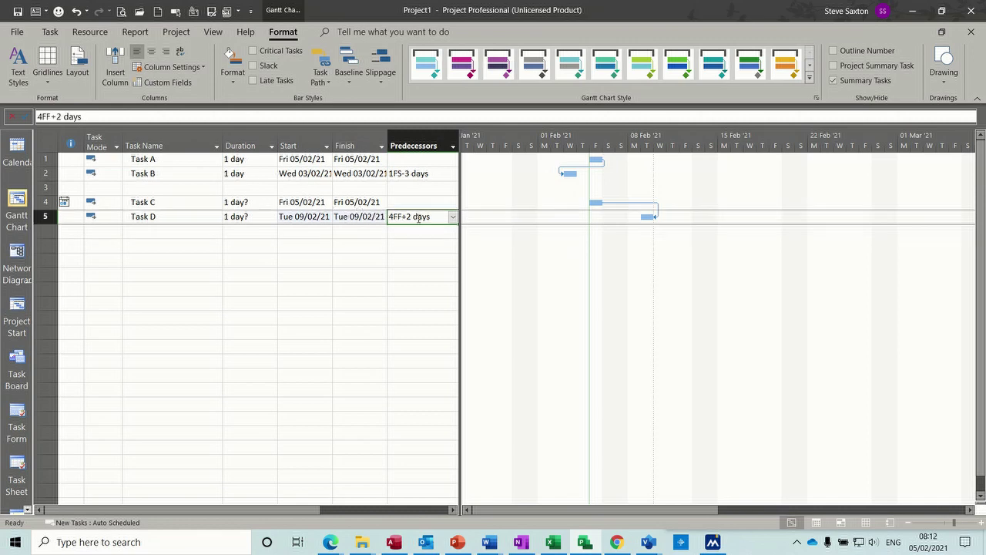
pyautogui.click(56, 117)
pyautogui.press('BackSpace')
pyautogui.write('-')
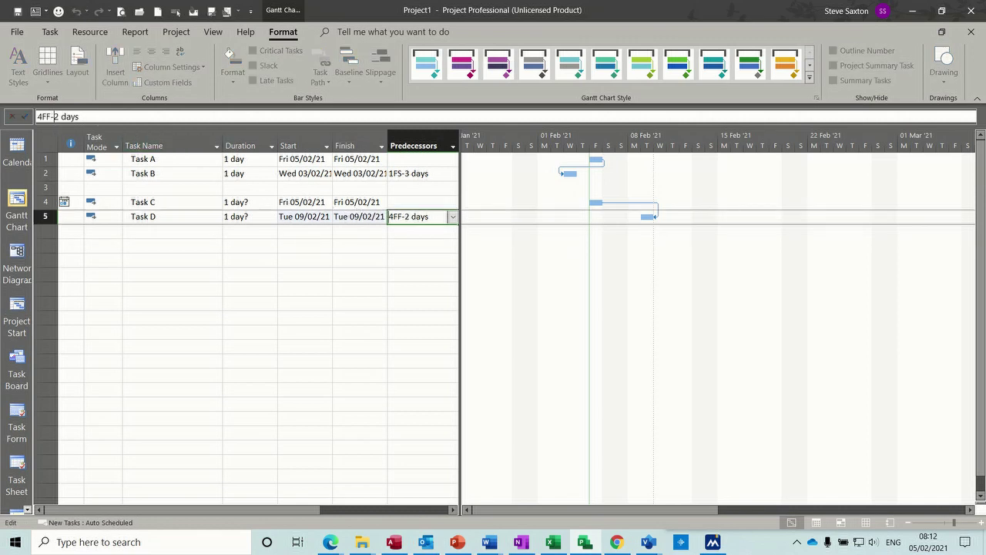
pyautogui.press('Return')
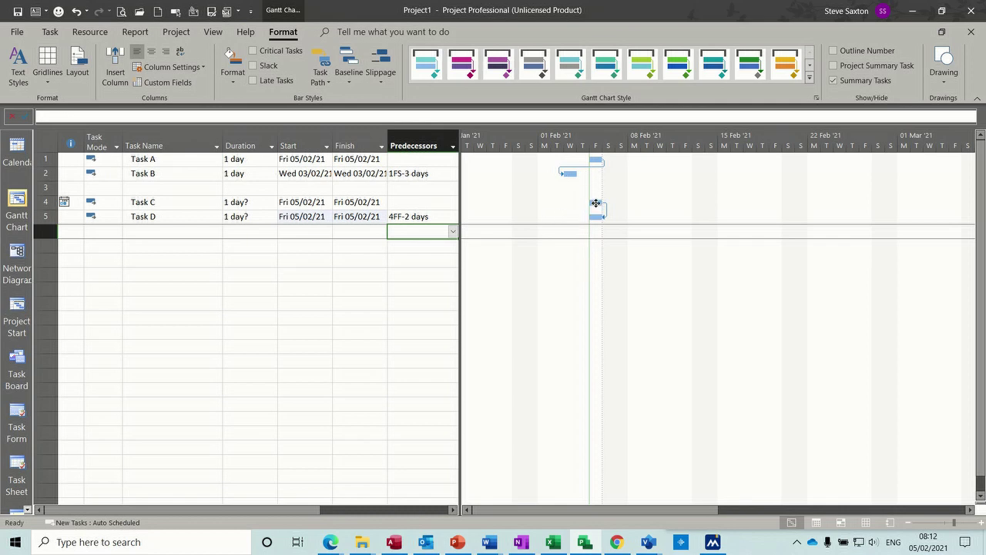
pyautogui.moveTo(595, 202); pyautogui.dragTo(679, 204)
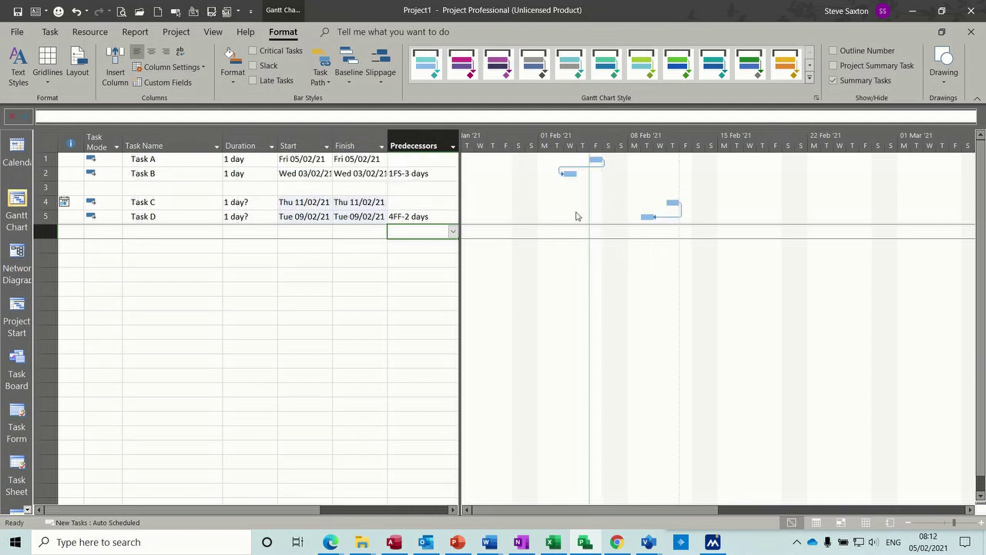
# - Increase the lead in Task D's finish-to-finish predecessor to 4 days
pyautogui.click(410, 217)
pyautogui.click(56, 116)
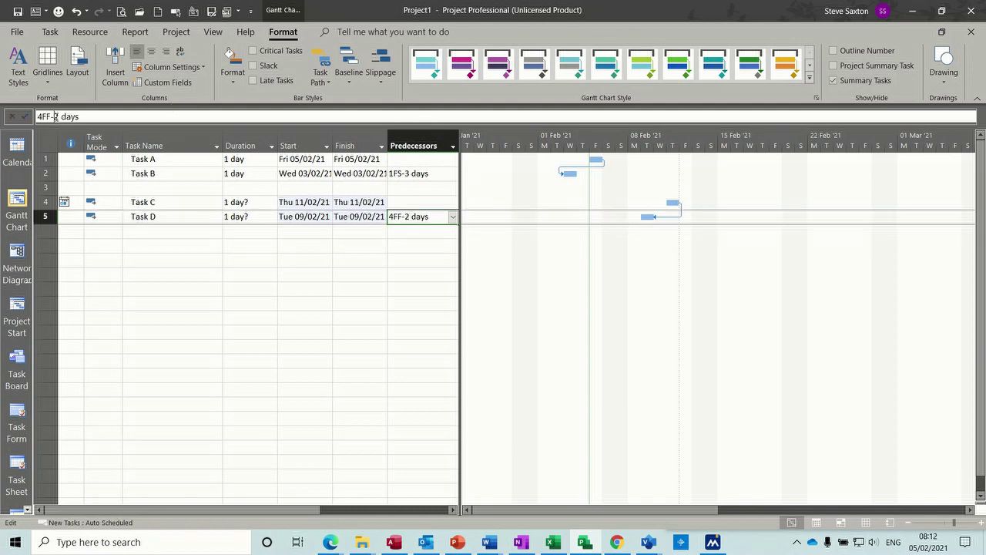
pyautogui.press('BackSpace')
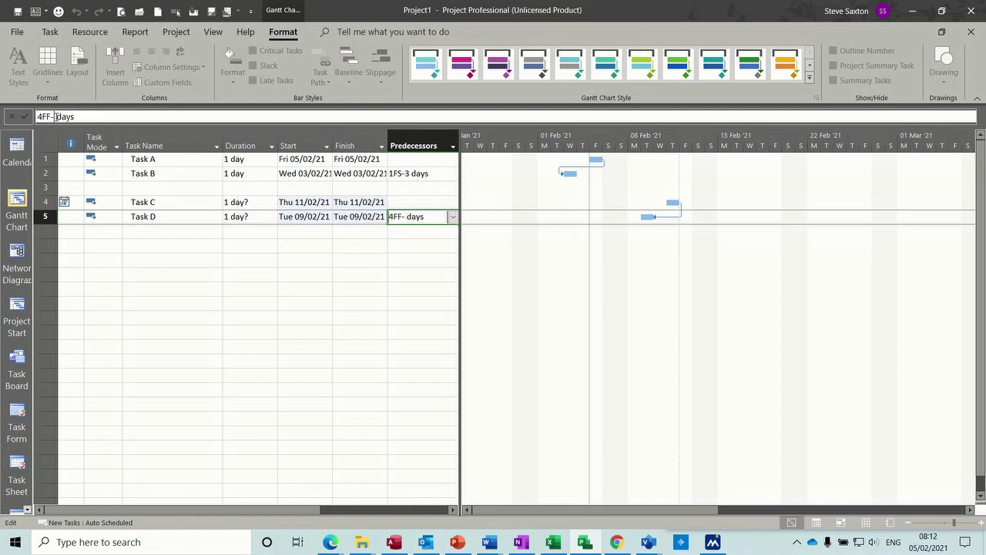
pyautogui.write('4')
pyautogui.press('Return')
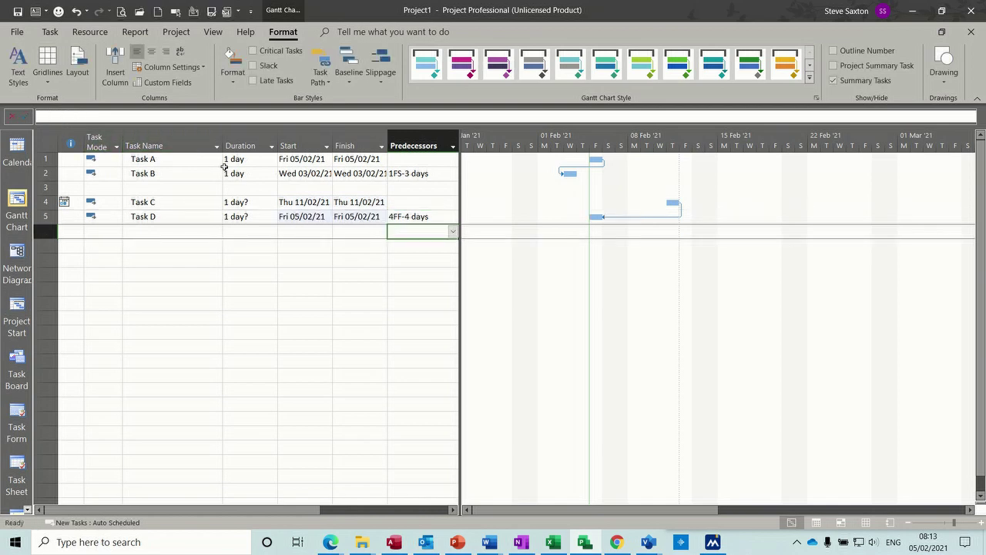
# - Replace Task D's predecessor with a finish-to-finish link to Task C with a lag of +3 days
pyautogui.click(406, 218)
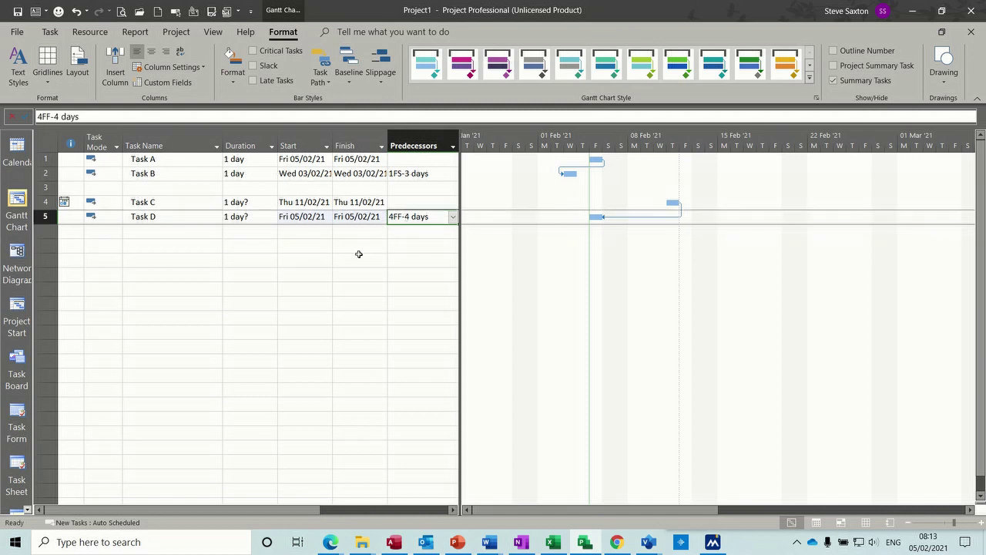
pyautogui.write('44f')
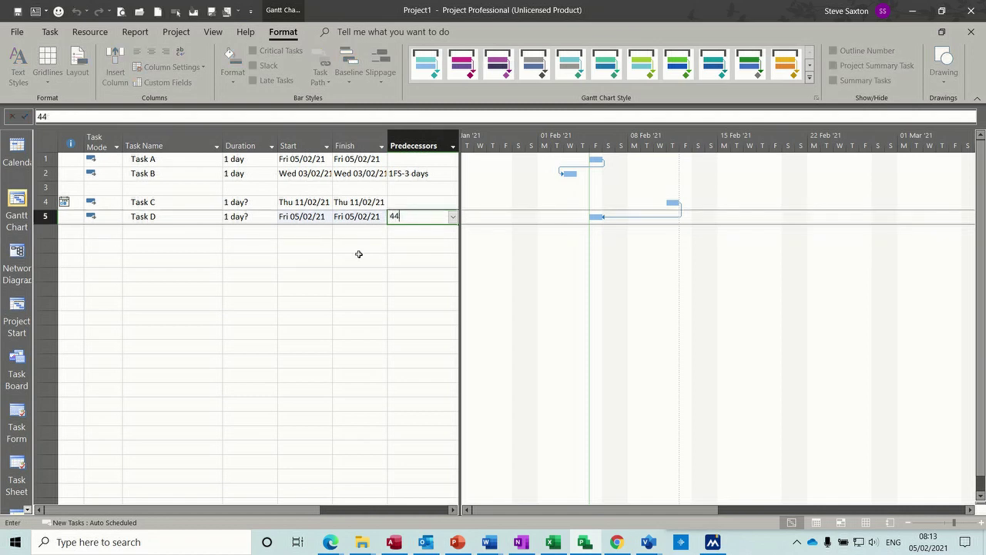
pyautogui.press('BackSpace')
pyautogui.write('ff')
pyautogui.write('+4 days')
pyautogui.press('Return')
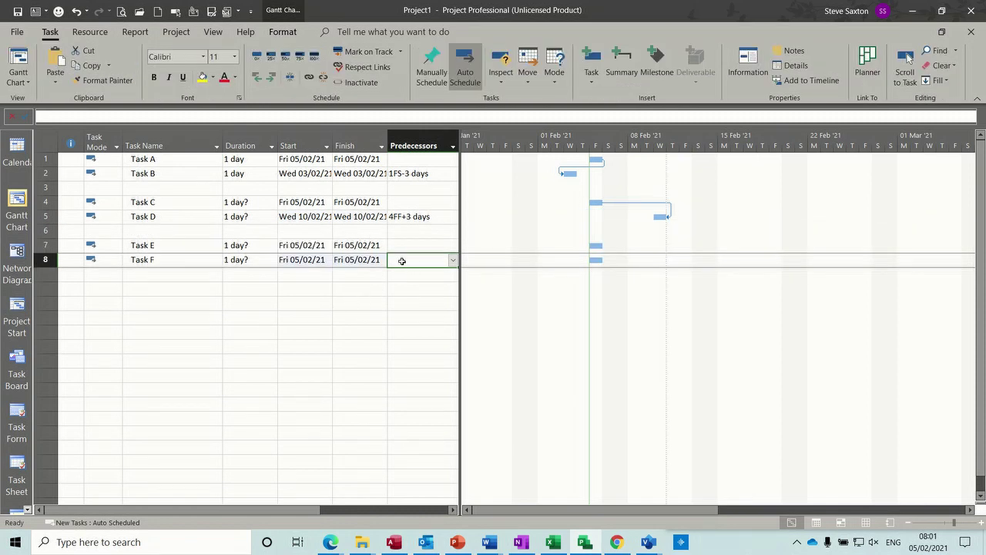
pyautogui.write('2ss')
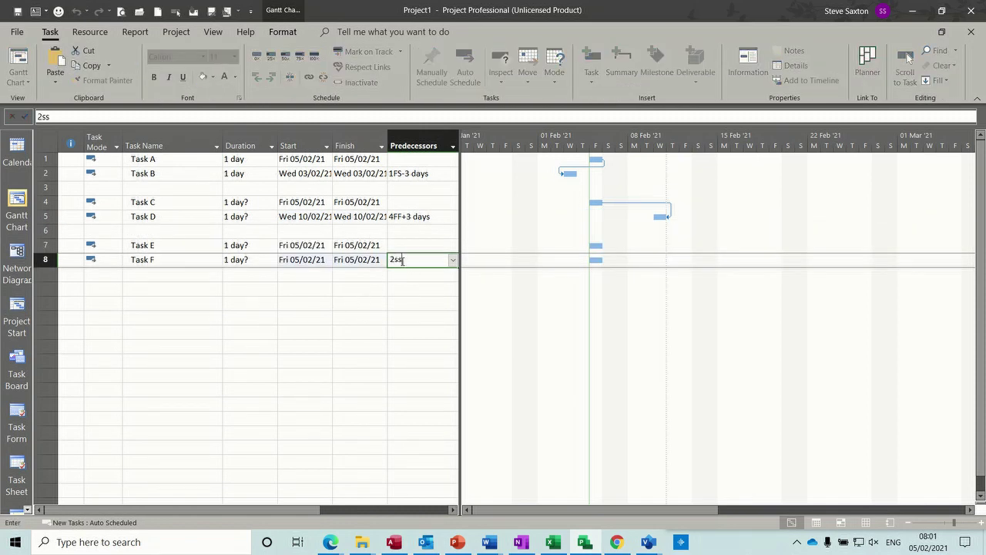
pyautogui.press('Return')
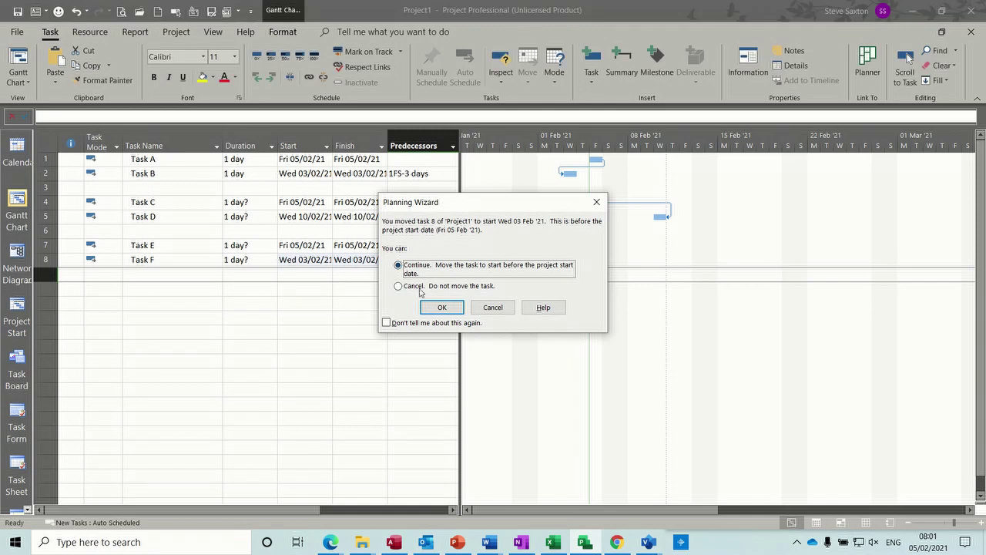
pyautogui.click(490, 307)
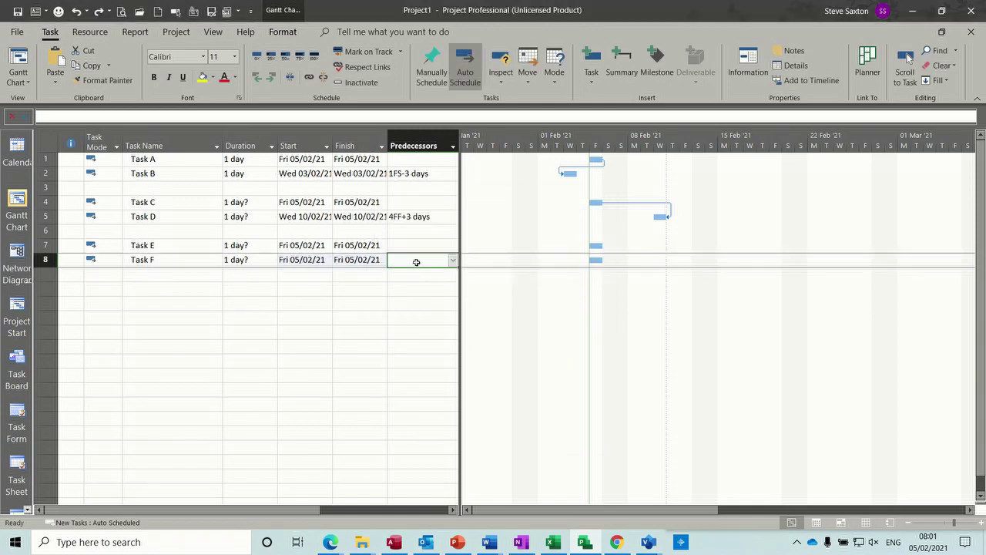
# - Link Task F to Task E with the start-to-start predecessor 7ss, and add a one-day lag to it as 7ss+1
pyautogui.write('7ss')
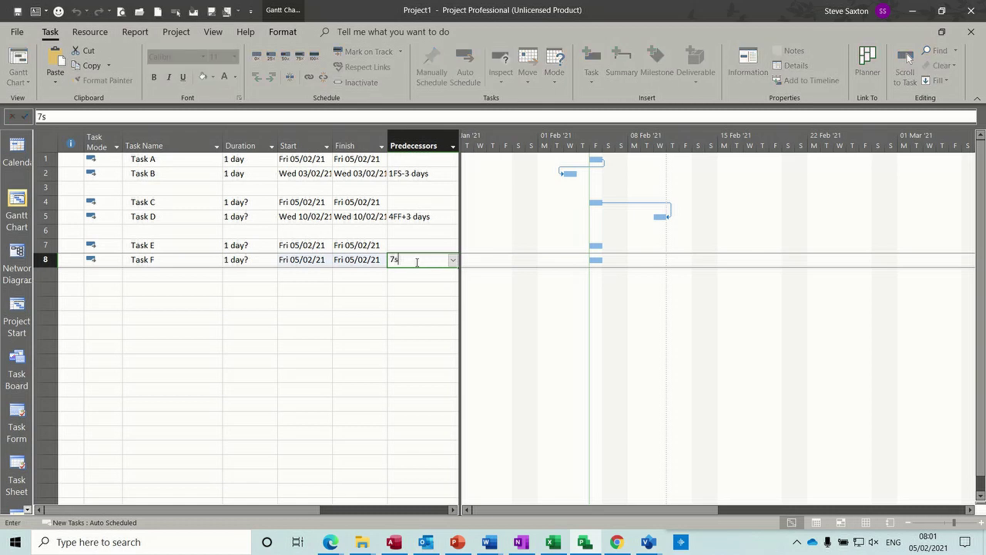
pyautogui.press('Return')
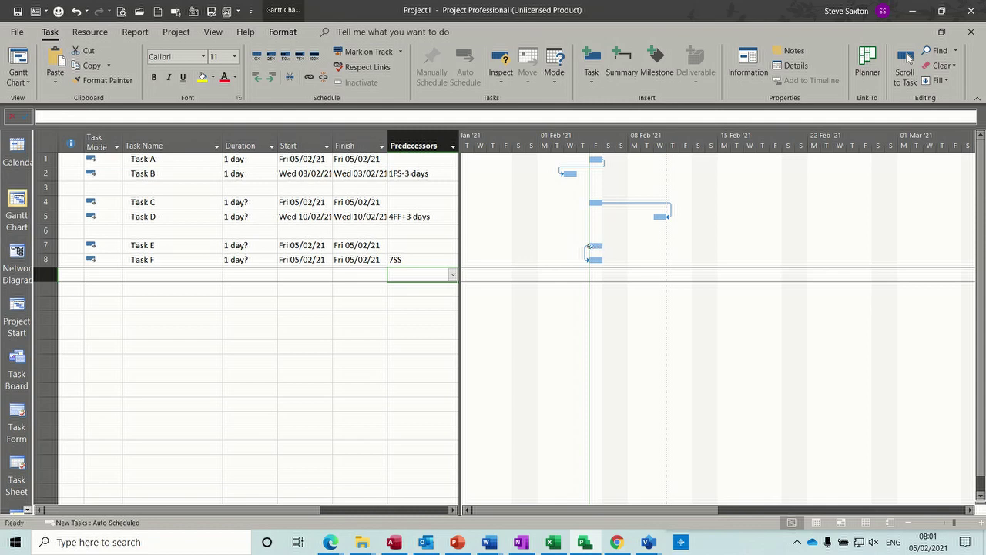
pyautogui.click(405, 261)
pyautogui.write('7ss+1')
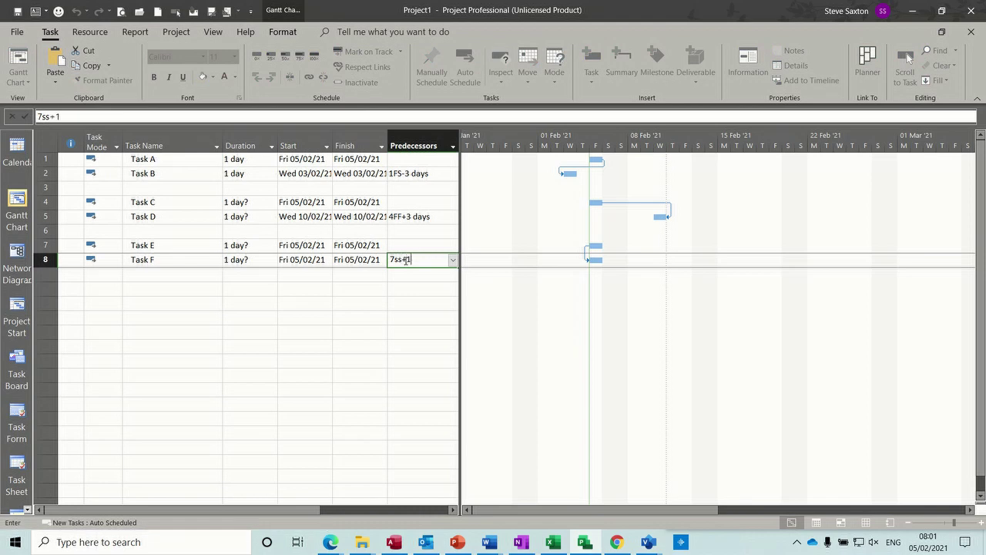
pyautogui.press('Return')
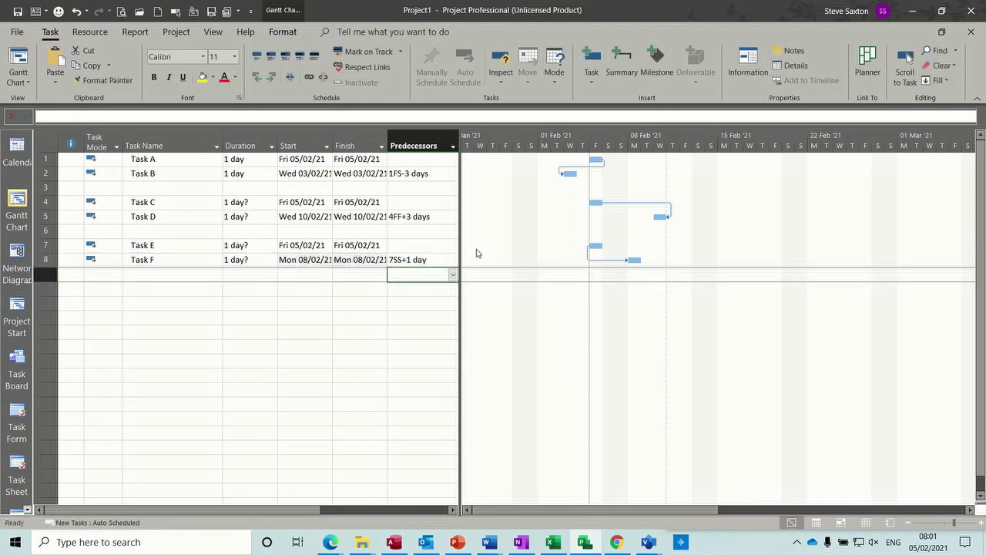
# - Change Task F's predecessor to 7SS-1 day for a one-day lead, and accept moving the task before the project start date
pyautogui.click(416, 260)
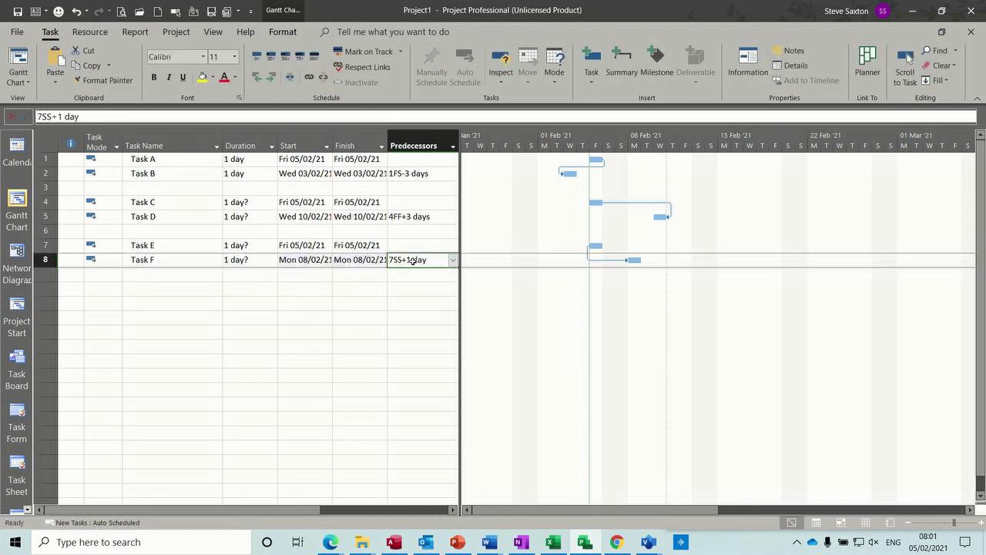
pyautogui.click(57, 116)
pyautogui.press('BackSpace')
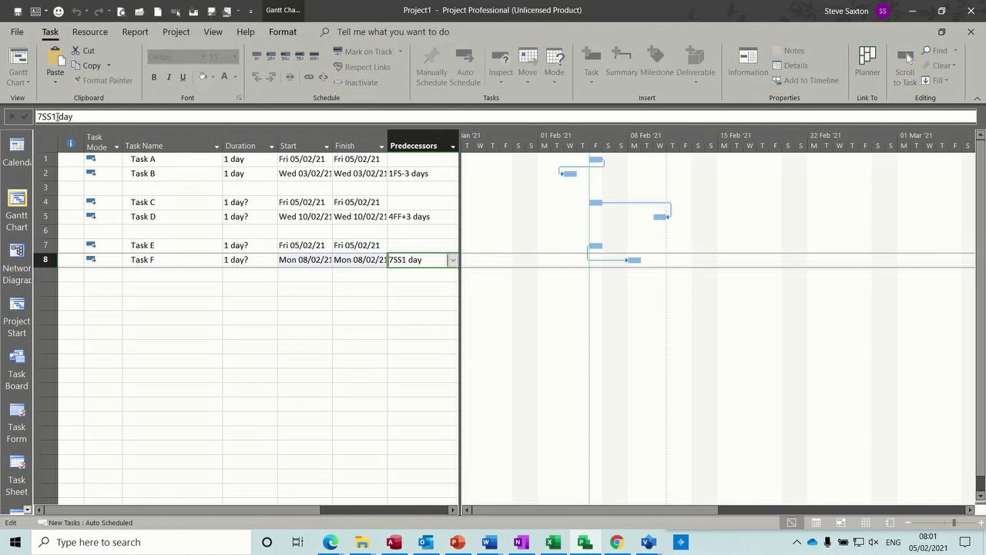
pyautogui.write('-')
pyautogui.press('Return')
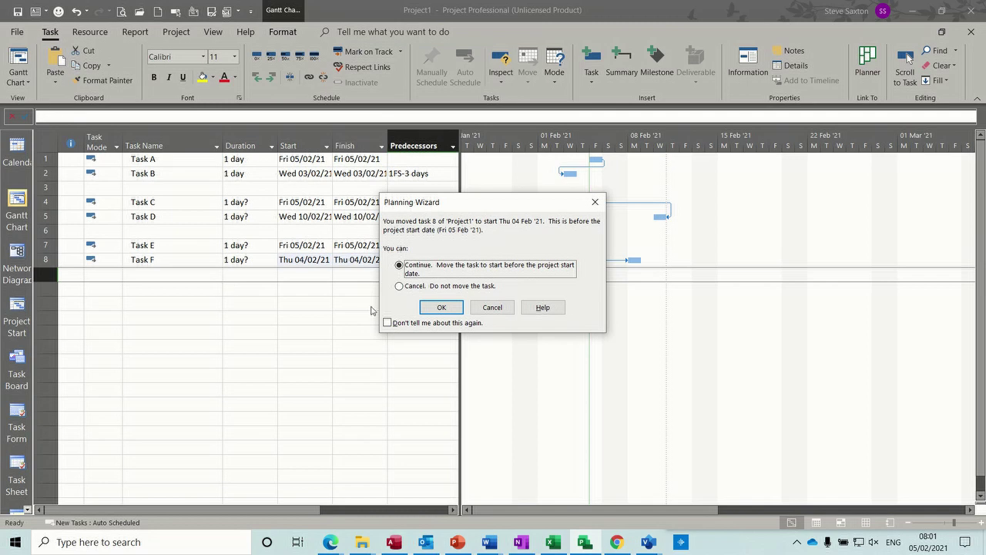
pyautogui.click(439, 306)
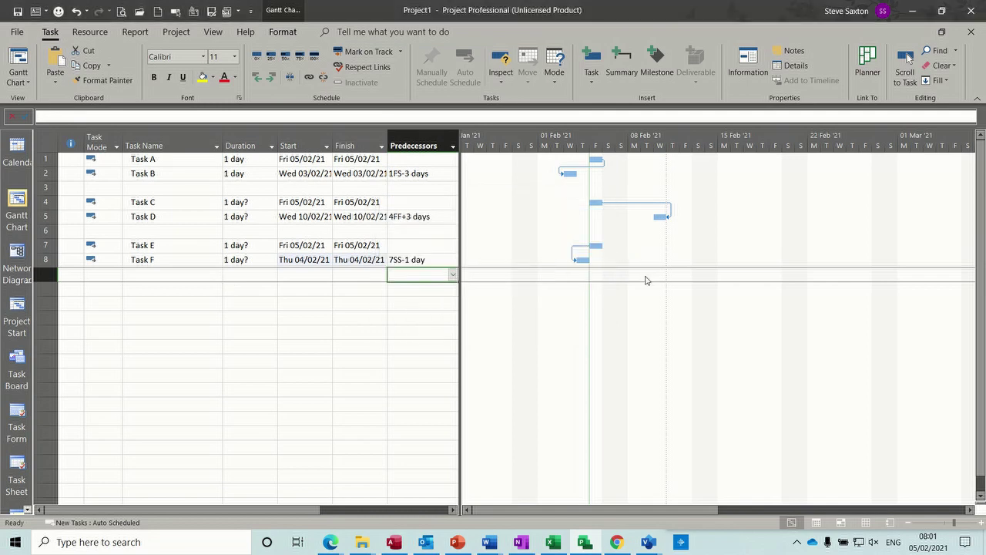
# - Add Task G and Task H below Task F, leaving one blank row between the pairs
pyautogui.click(144, 287)
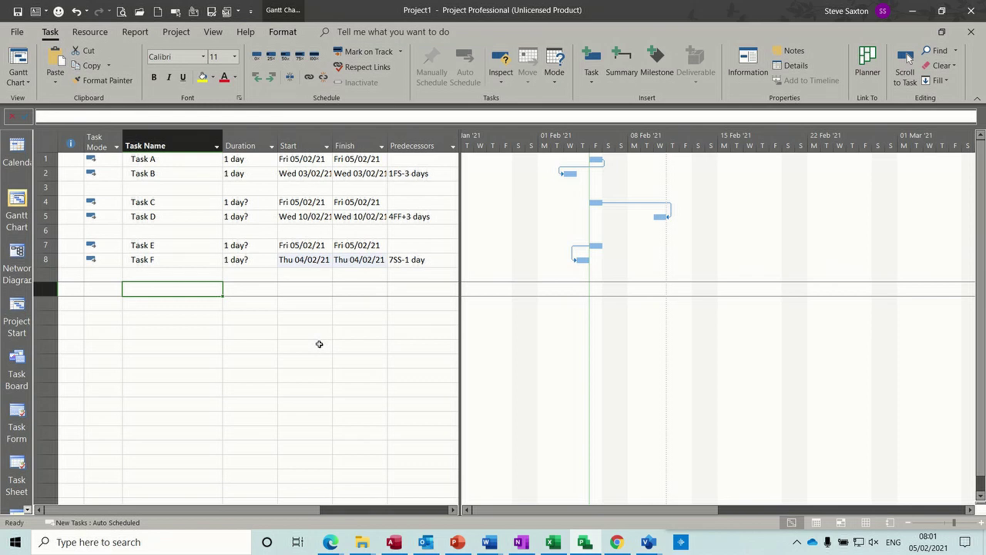
pyautogui.write('Task G')
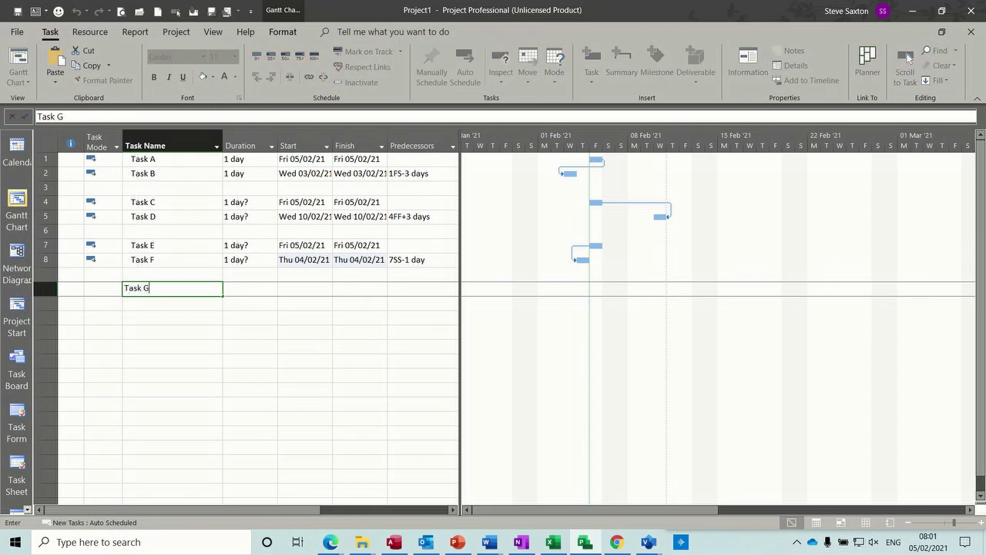
pyautogui.press('Return')
pyautogui.write('T')
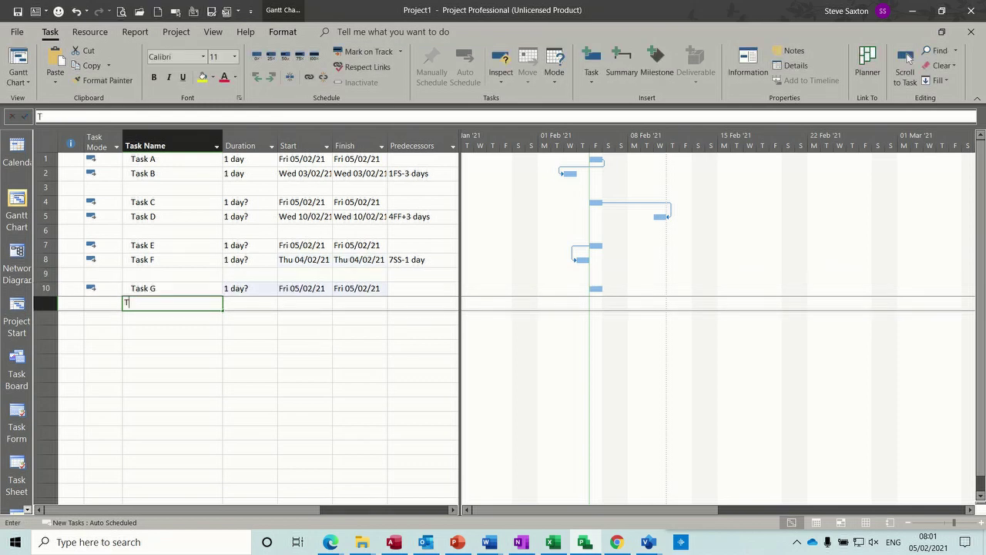
pyautogui.write('ask H')
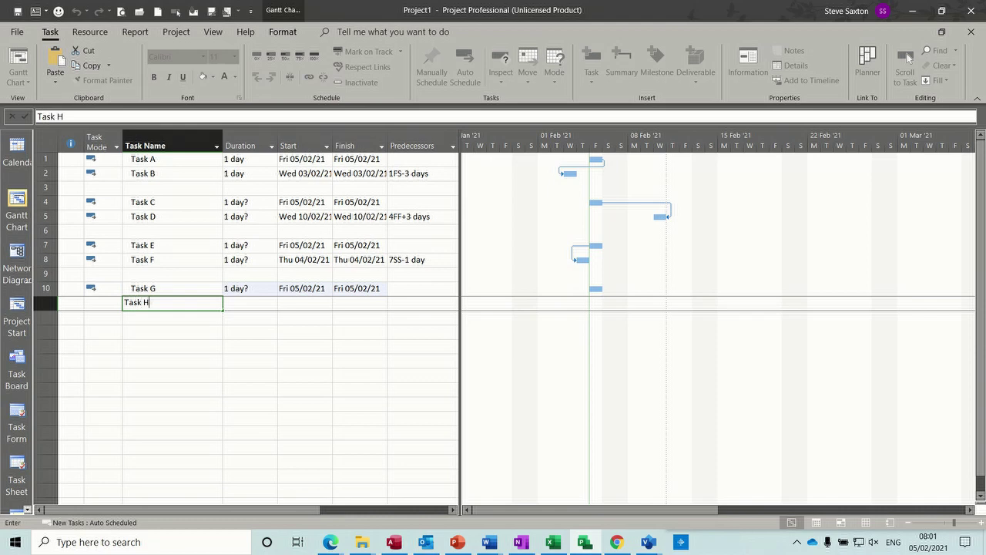
# - Link Task H to Task G with the start-to-finish predecessor 10sf+1 for a one-day lag
pyautogui.click(408, 286)
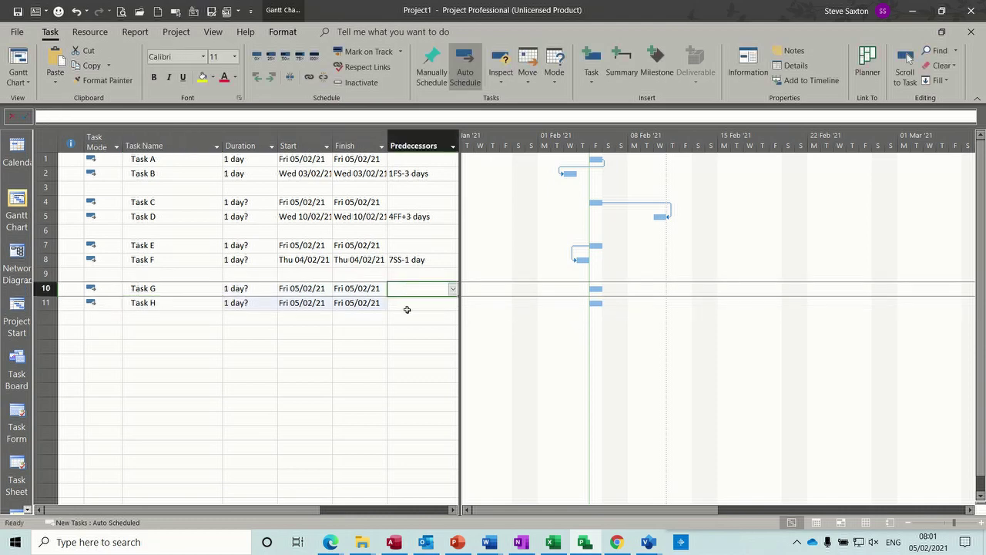
pyautogui.click(408, 307)
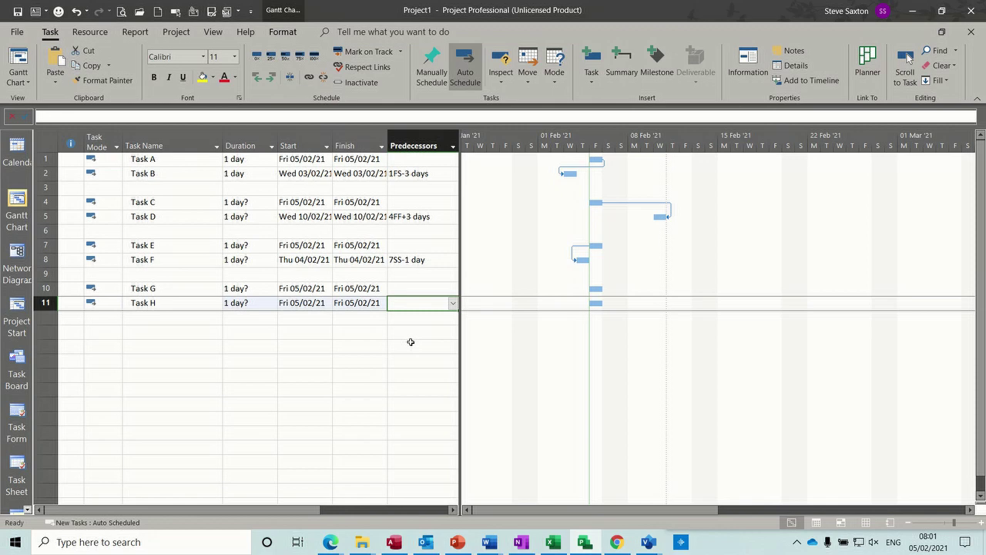
pyautogui.write('10')
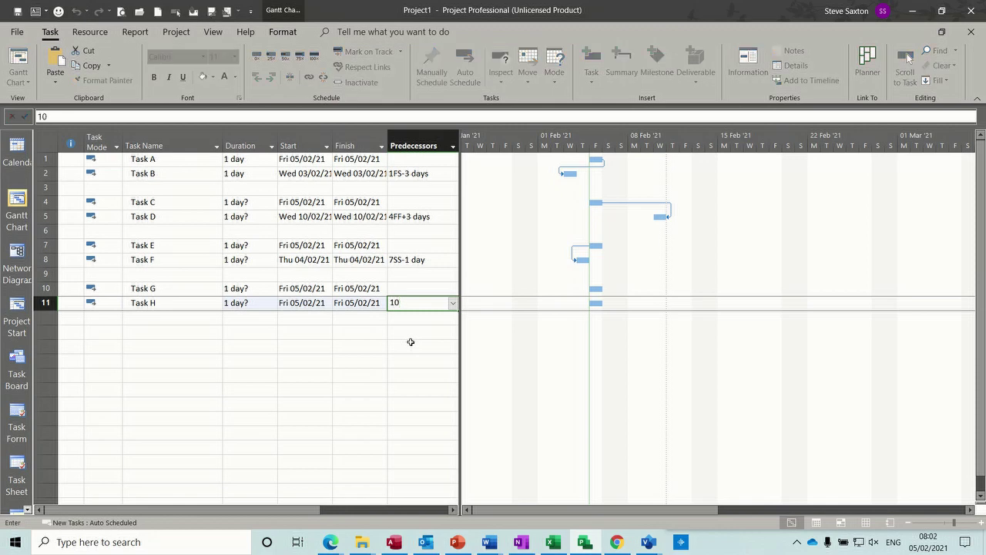
pyautogui.write('sf+1')
pyautogui.press('Return')
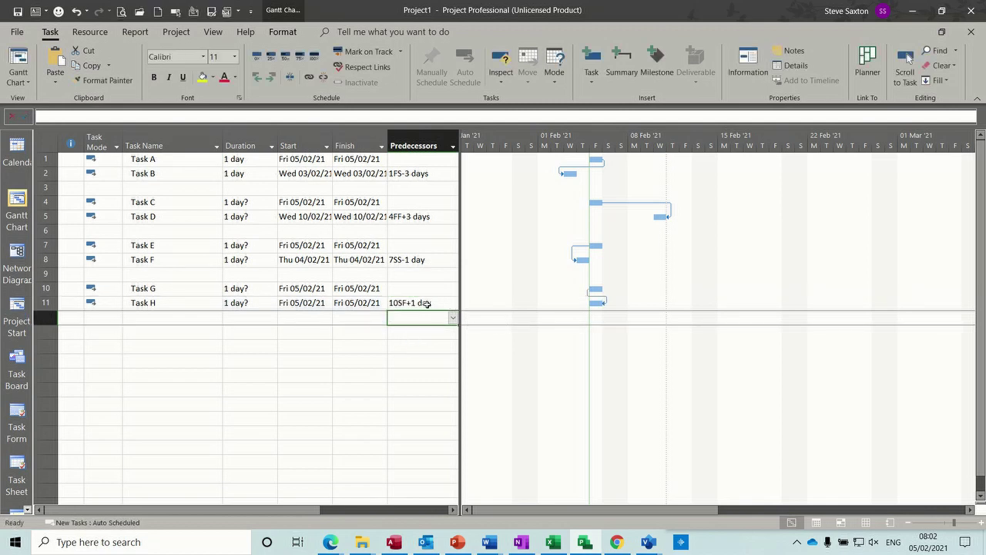
# - Increase the lag in Task H's start-to-finish predecessor to 4 days
pyautogui.click(427, 304)
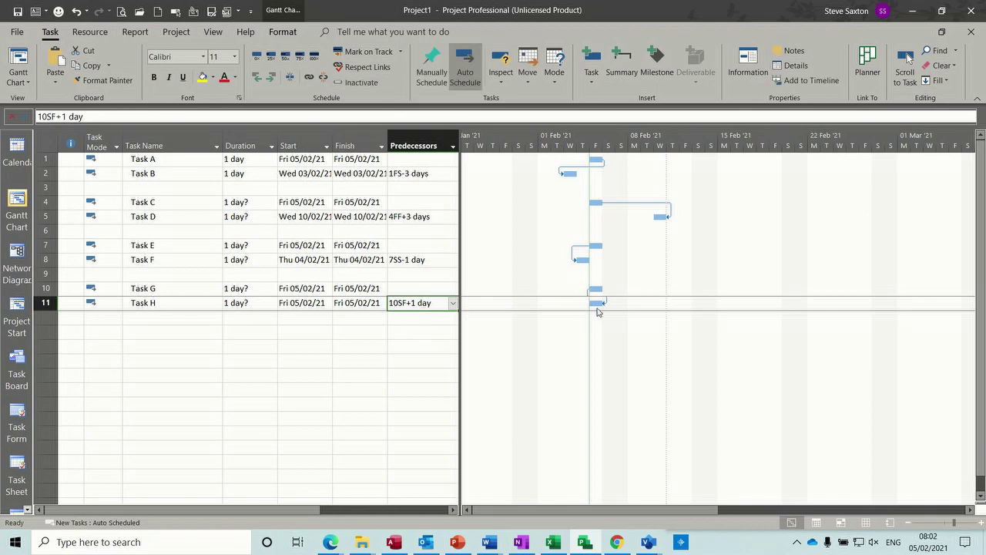
pyautogui.click(67, 117)
pyautogui.press('BackSpace')
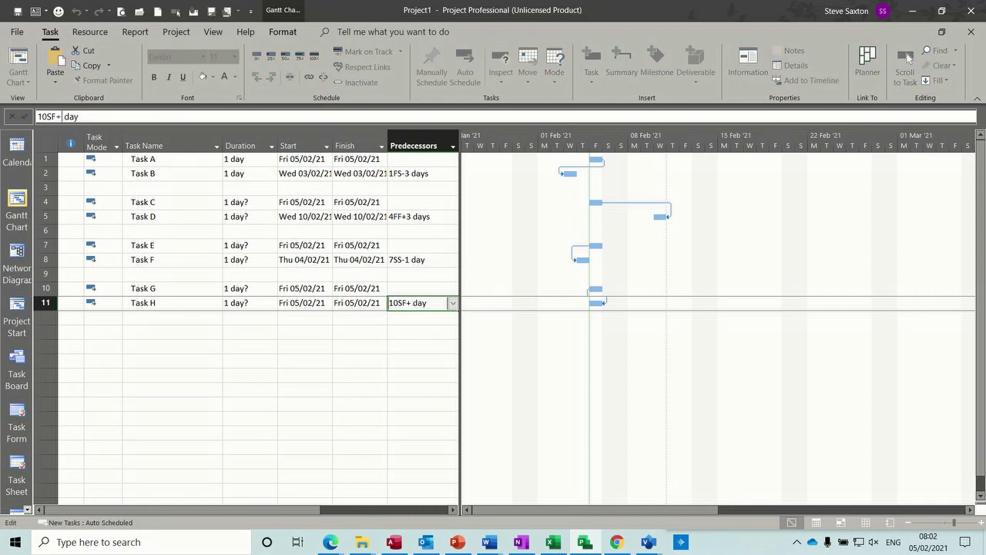
pyautogui.write('4')
pyautogui.press('Return')
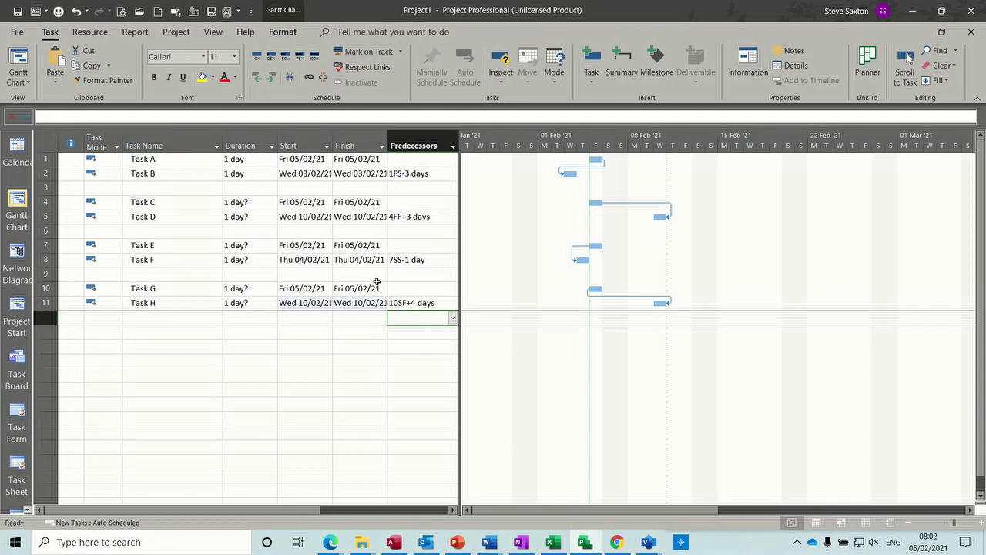
# - Change Task H's predecessor to 10SF-4 days for a four-day lead, and accept moving the task before the project start date
pyautogui.click(414, 303)
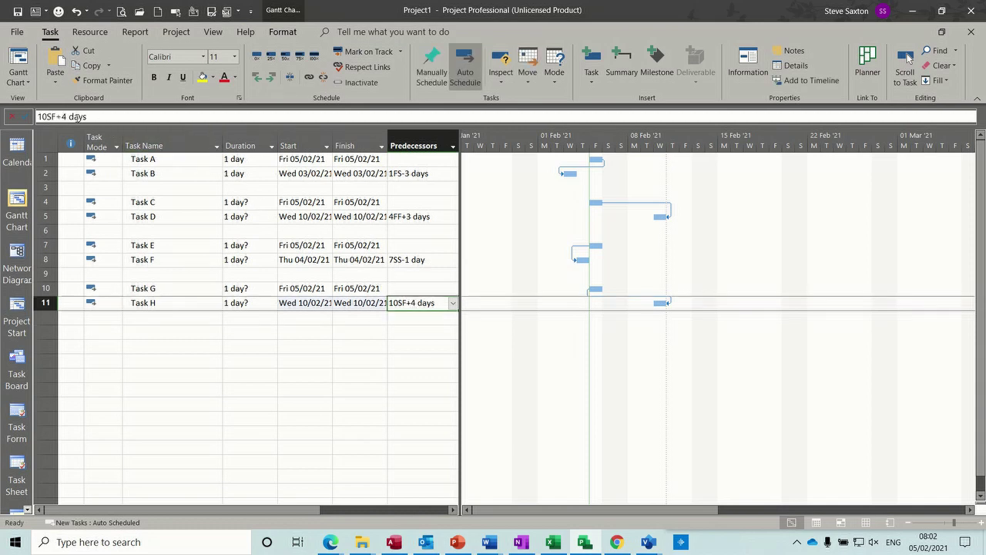
pyautogui.click(64, 116)
pyautogui.press('BackSpace')
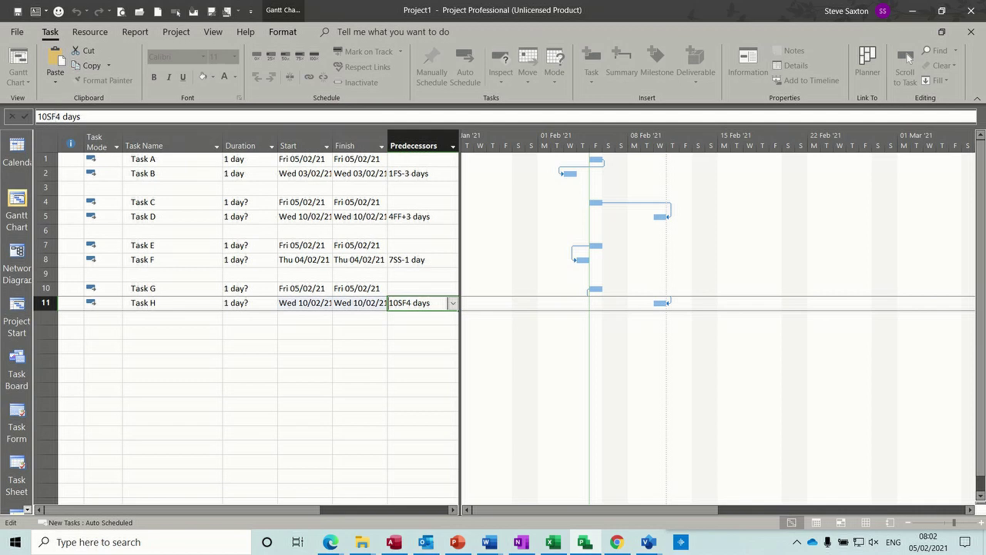
pyautogui.press('Return')
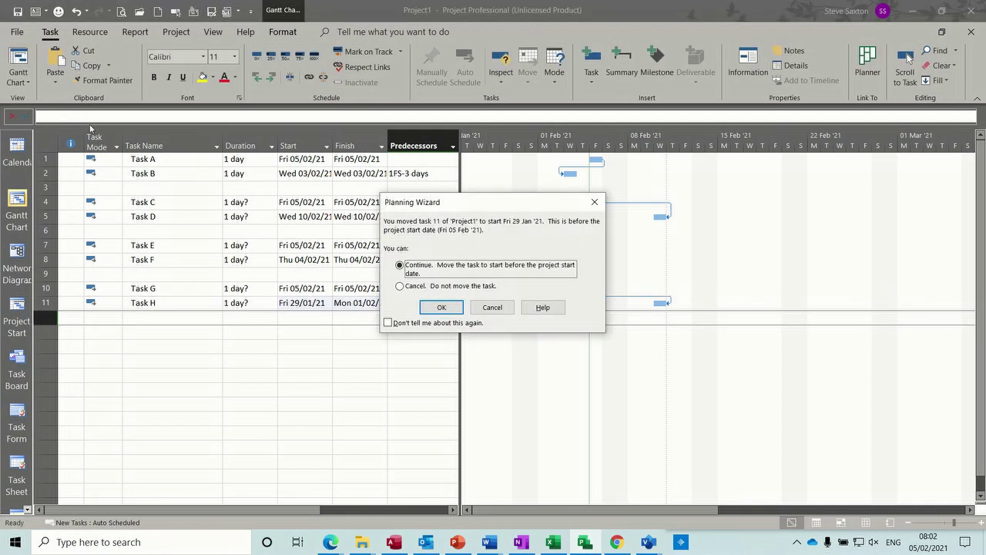
pyautogui.click(441, 307)
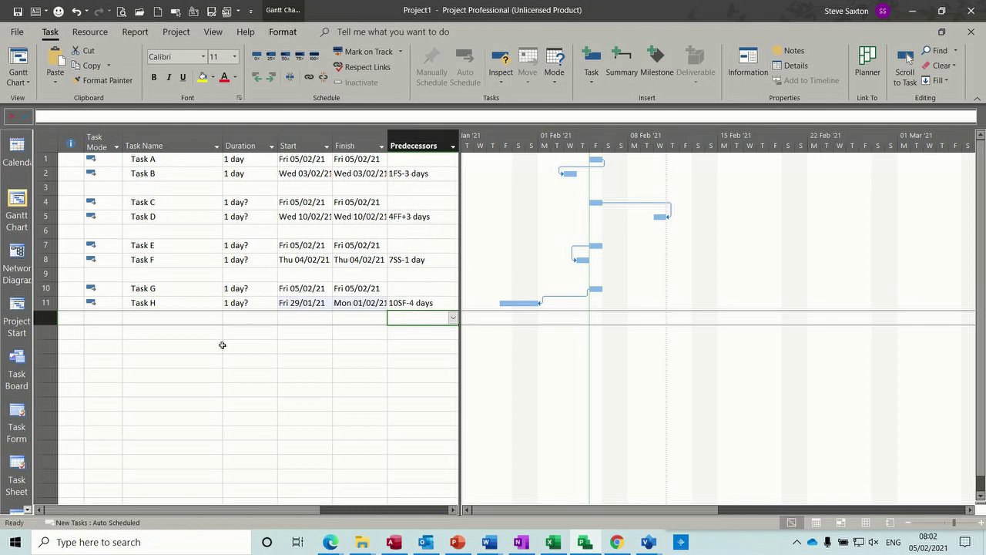
# - Add Task I below Task H with one blank row between them, and set its duration to 5 days
pyautogui.click(187, 332)
pyautogui.write('Task')
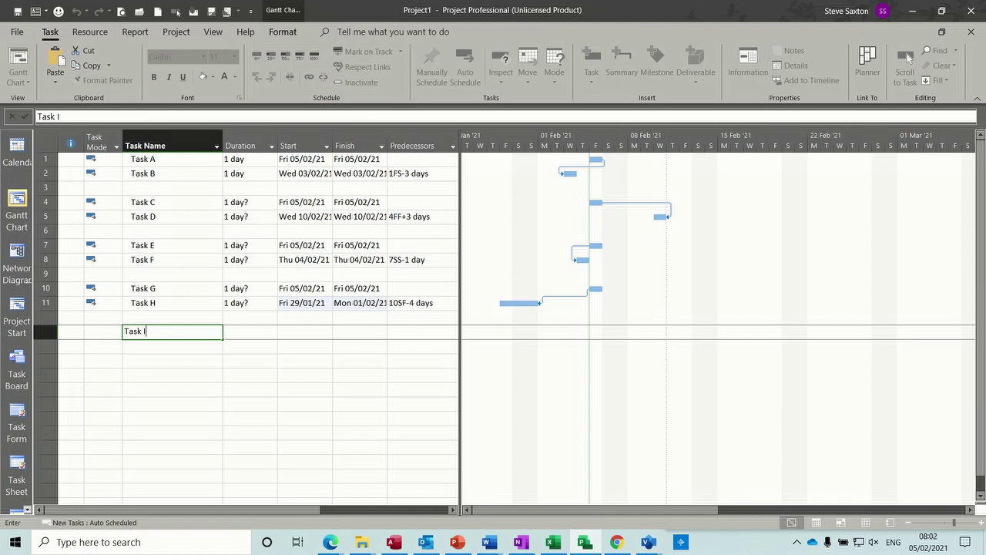
pyautogui.write(' I')
pyautogui.click(253, 337)
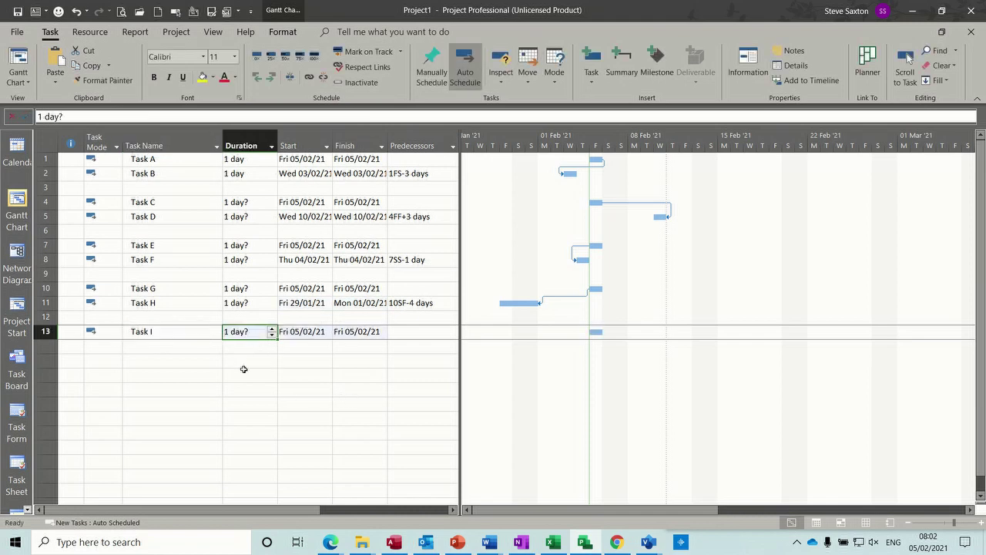
pyautogui.write('5')
# - Split Task I at Mon 08/02/21 and shift its second part about a week later on the chart so it finishes Fri 19/02/21
pyautogui.click(198, 333)
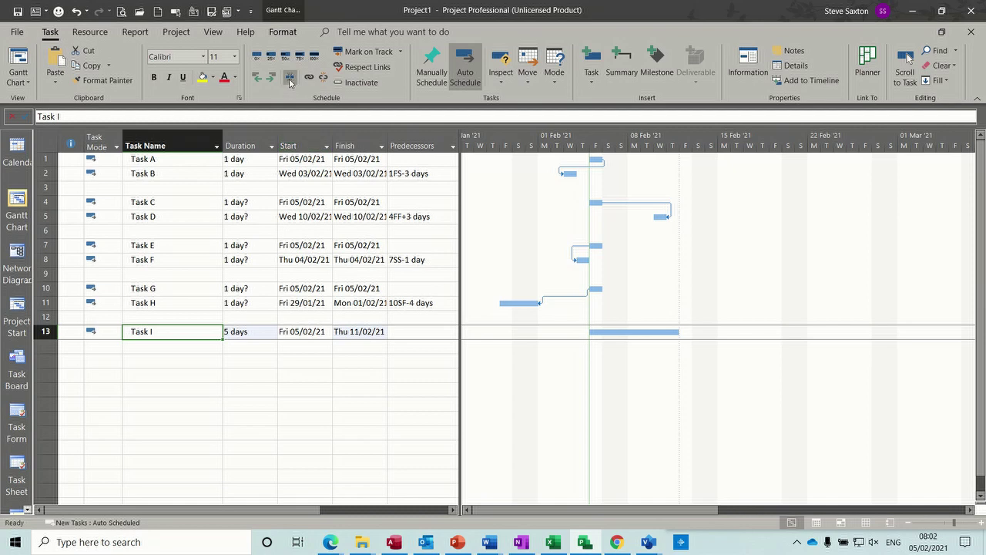
pyautogui.click(290, 77)
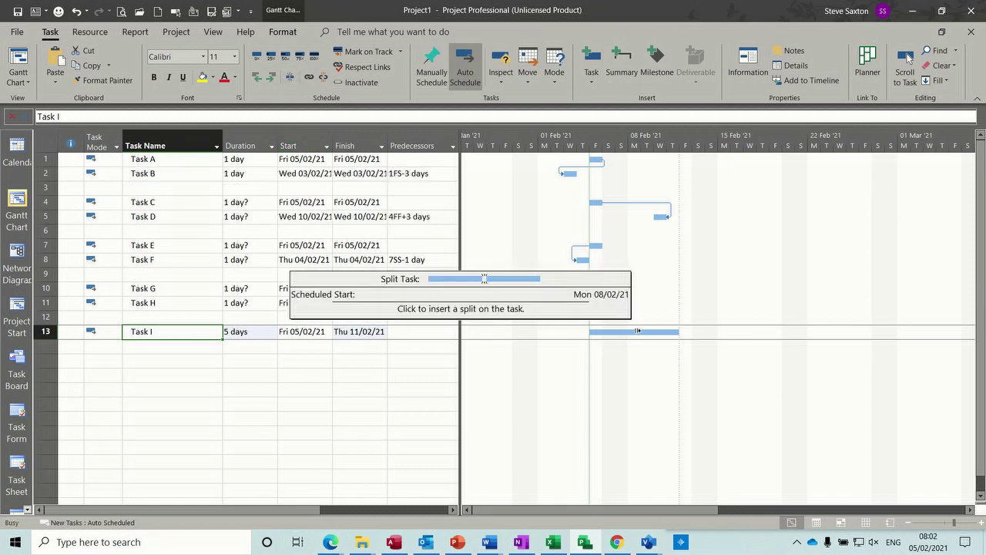
pyautogui.moveTo(638, 332); pyautogui.dragTo(742, 337)
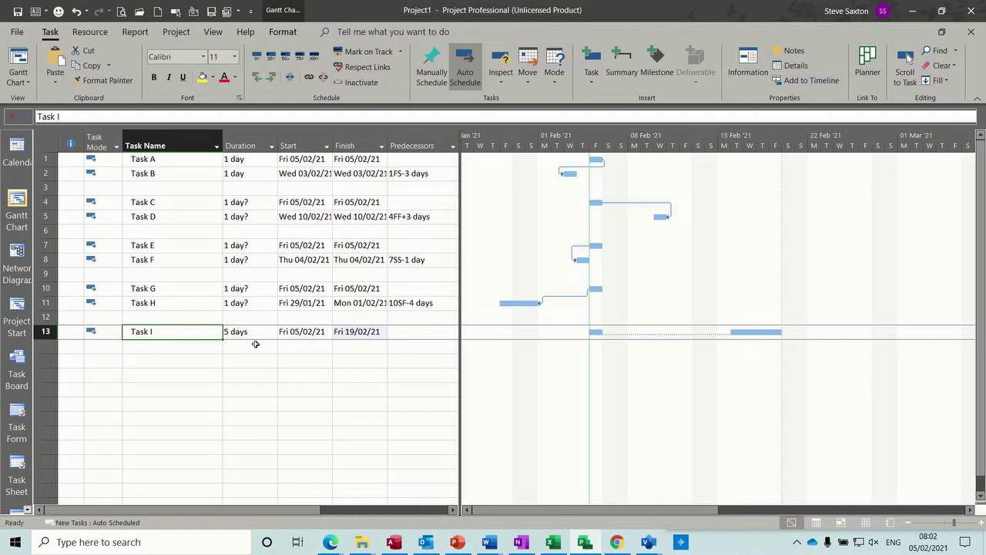
# - Add Task J directly below Task I and link it to Task I with the finish-to-start predecessor 13fs+1
pyautogui.click(196, 345)
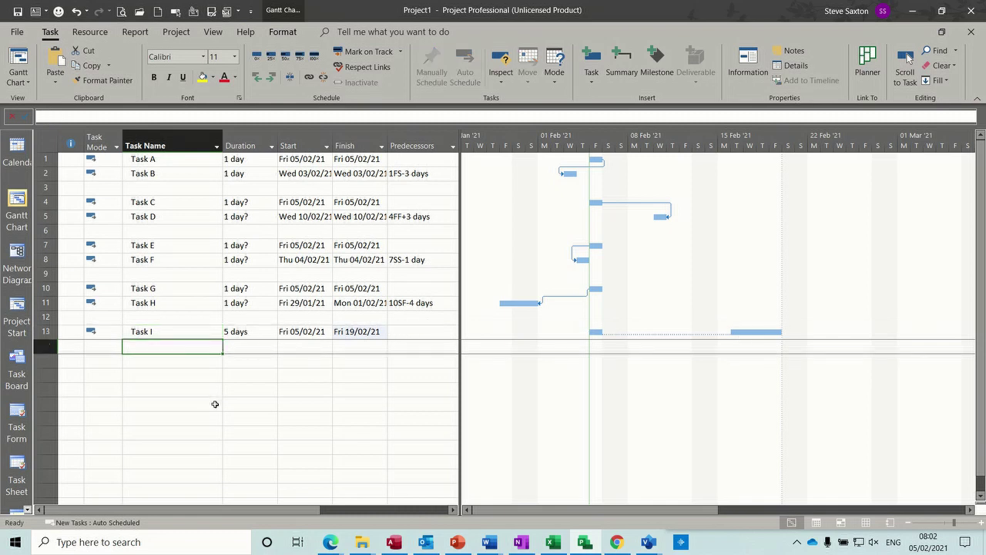
pyautogui.write('Task J')
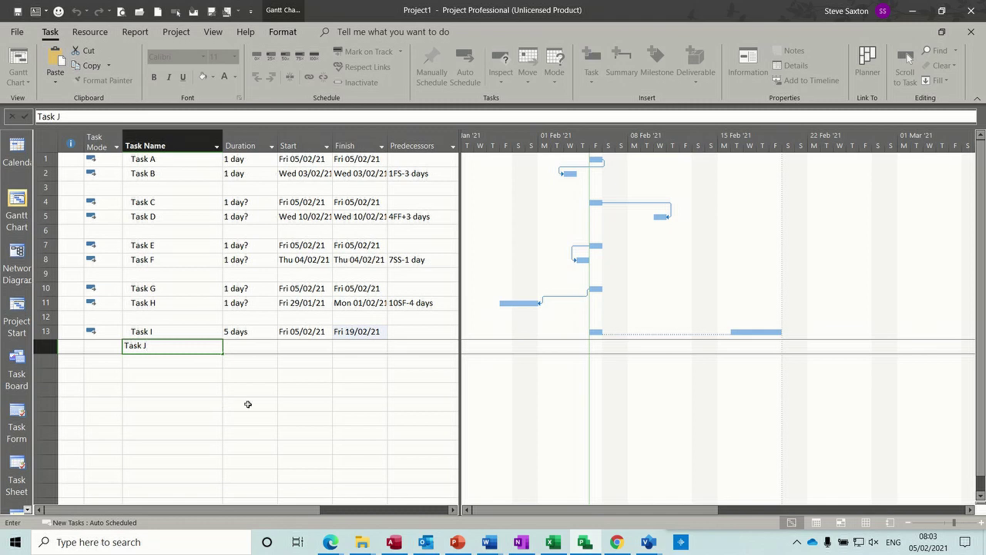
pyautogui.press('Tab')
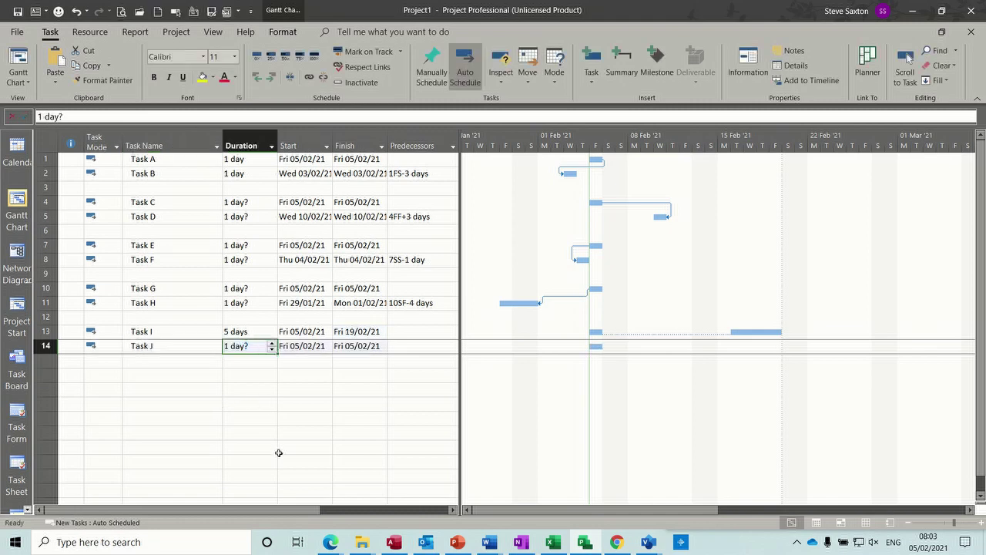
pyautogui.click(411, 348)
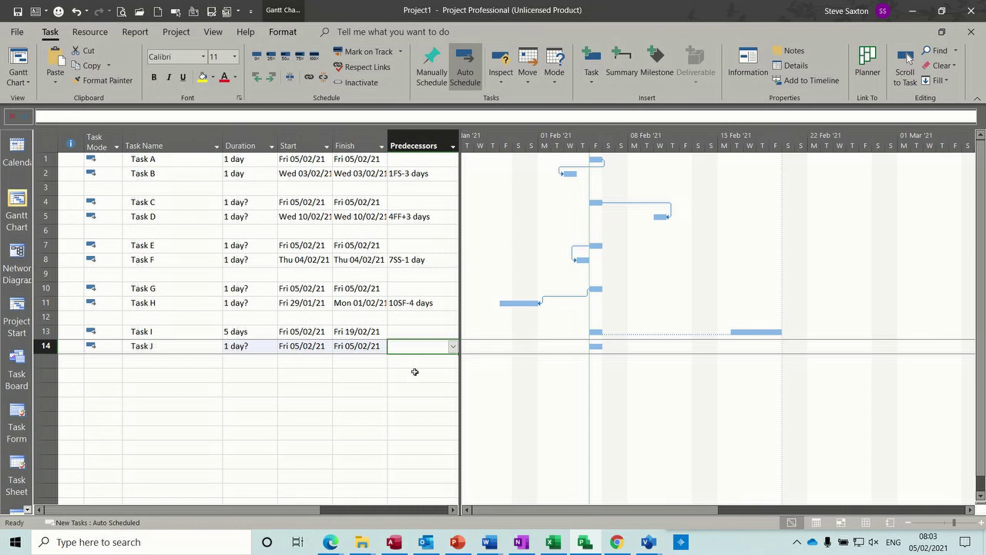
pyautogui.write('13fs')
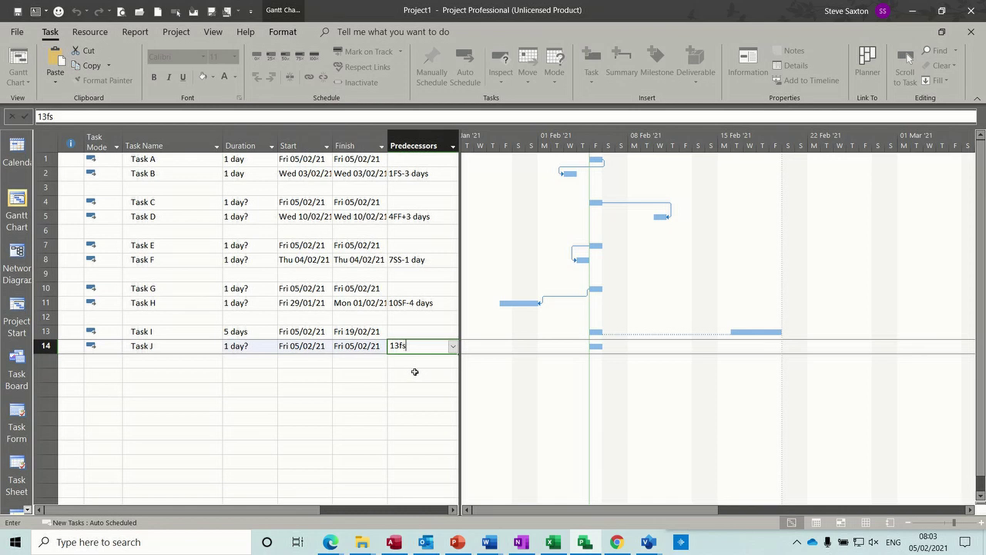
pyautogui.write('+1')
pyautogui.press('Return')
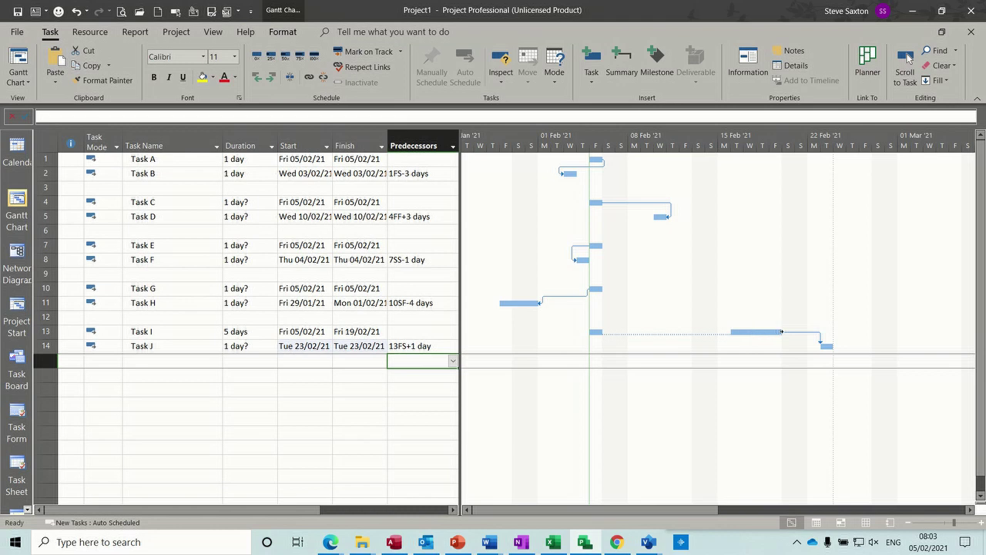
# - Change Task J's predecessor to 13FS-8 days for an eight-day lead
pyautogui.moveTo(764, 333)
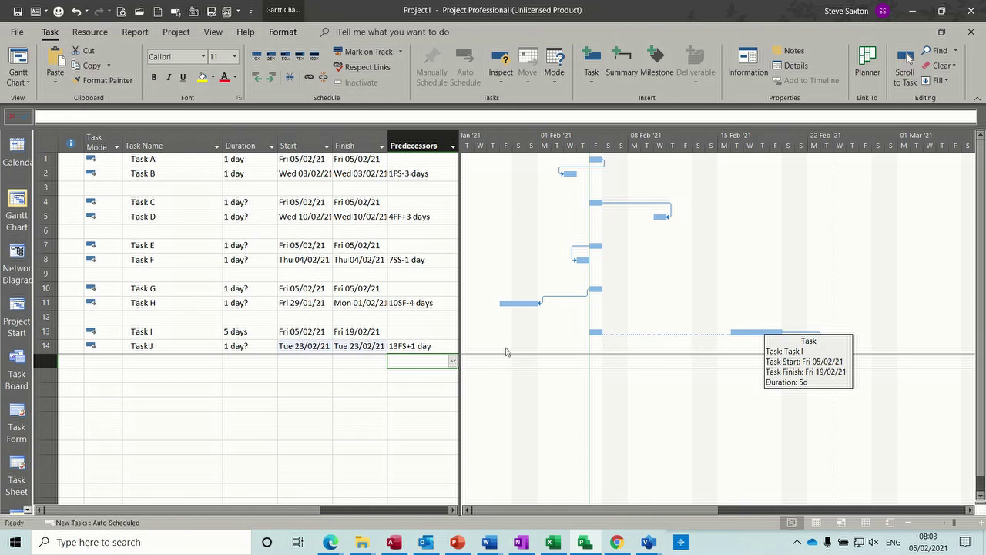
pyautogui.click(414, 346)
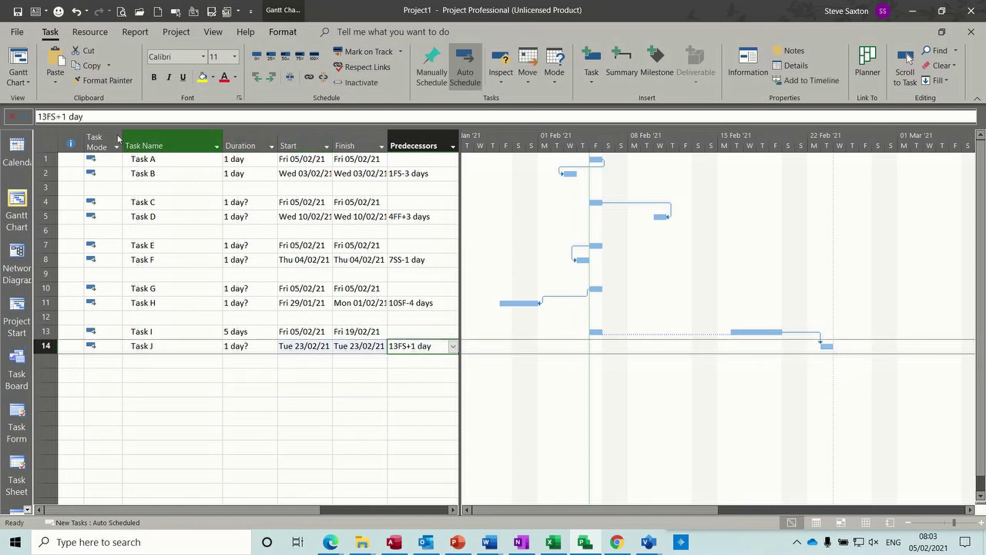
pyautogui.click(62, 116)
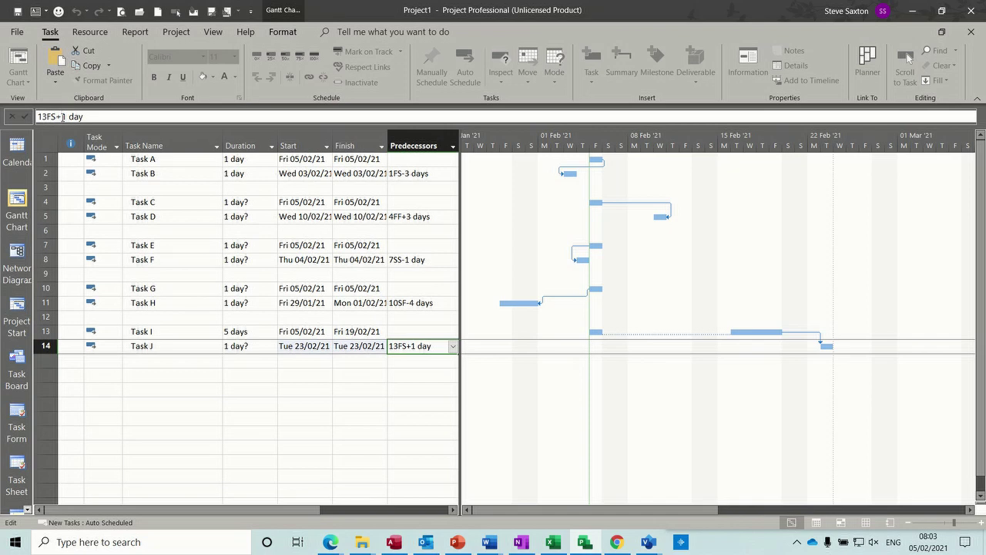
pyautogui.press('BackSpace')
pyautogui.write('-')
pyautogui.press('BackSpace')
pyautogui.write('8')
pyautogui.press('Return')
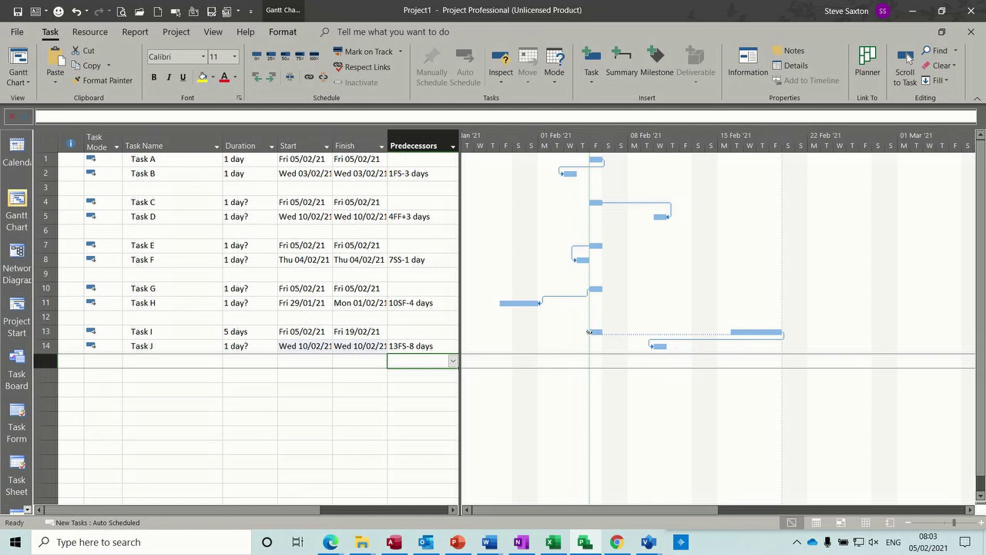
# - Set Task J's predecessor to 13ss+2, and move the whole split Task I bar to start on Wed 10/02/21
pyautogui.click(415, 345)
pyautogui.write('13ss')
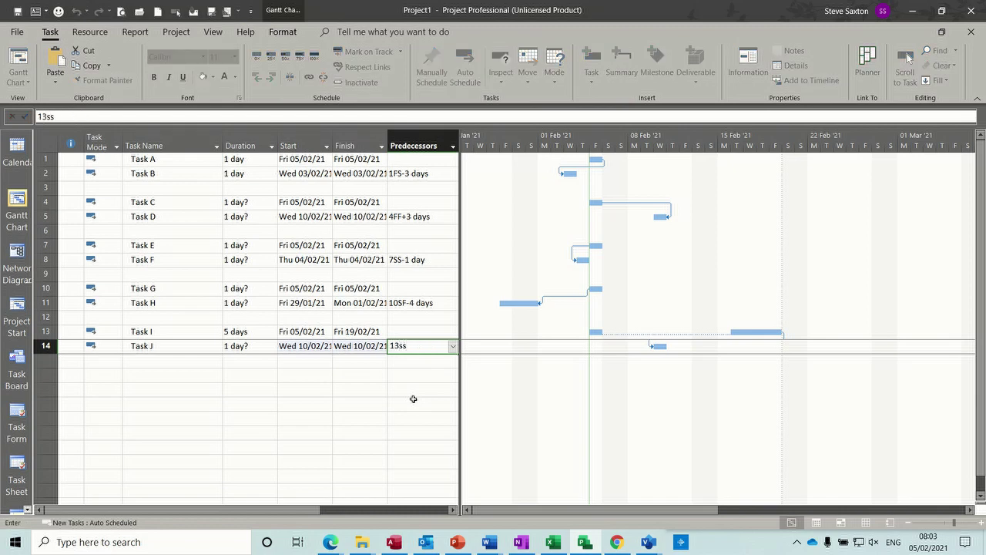
pyautogui.write('+2')
pyautogui.press('Return')
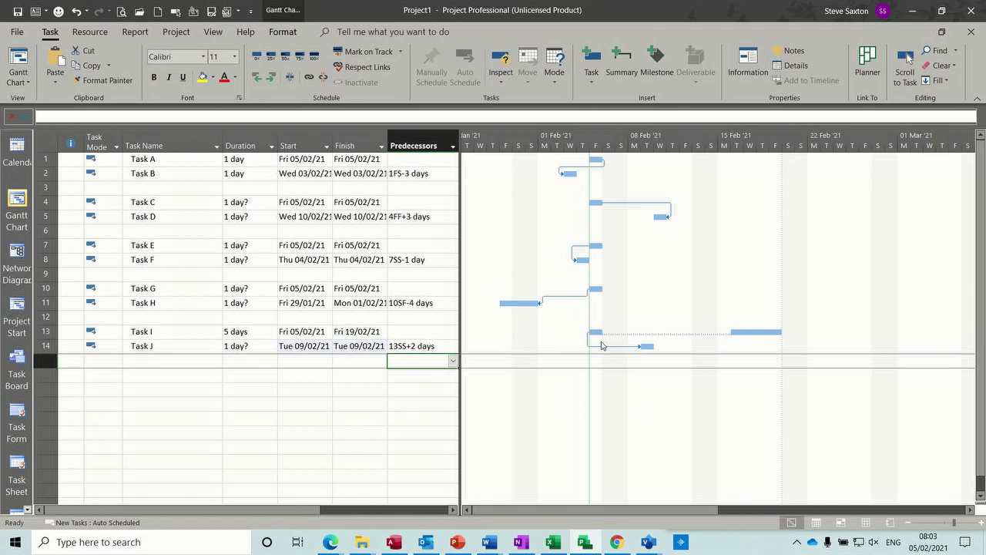
pyautogui.moveTo(596, 332); pyautogui.dragTo(660, 333)
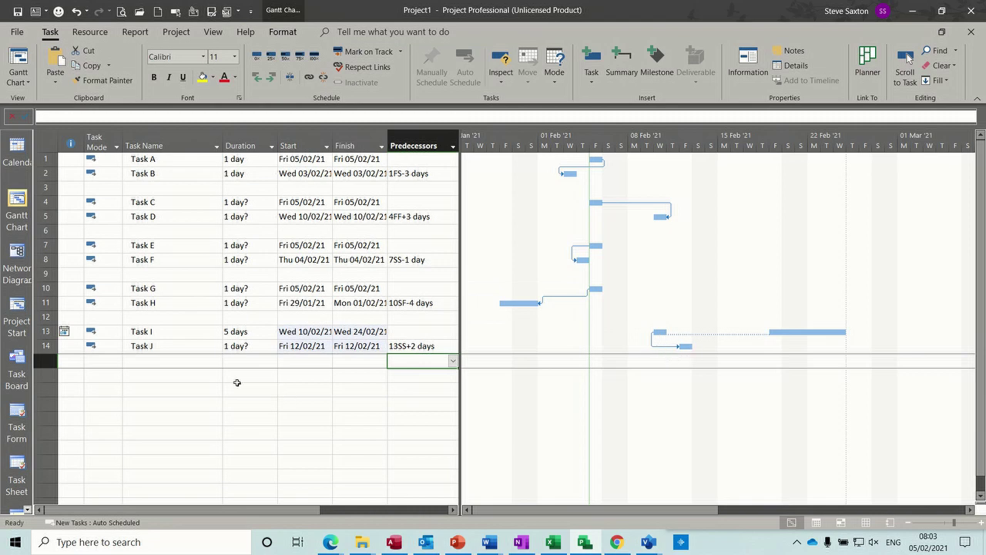
# - Add Task 1 and Task 2 below Task J, leaving two blank rows in between
pyautogui.click(166, 389)
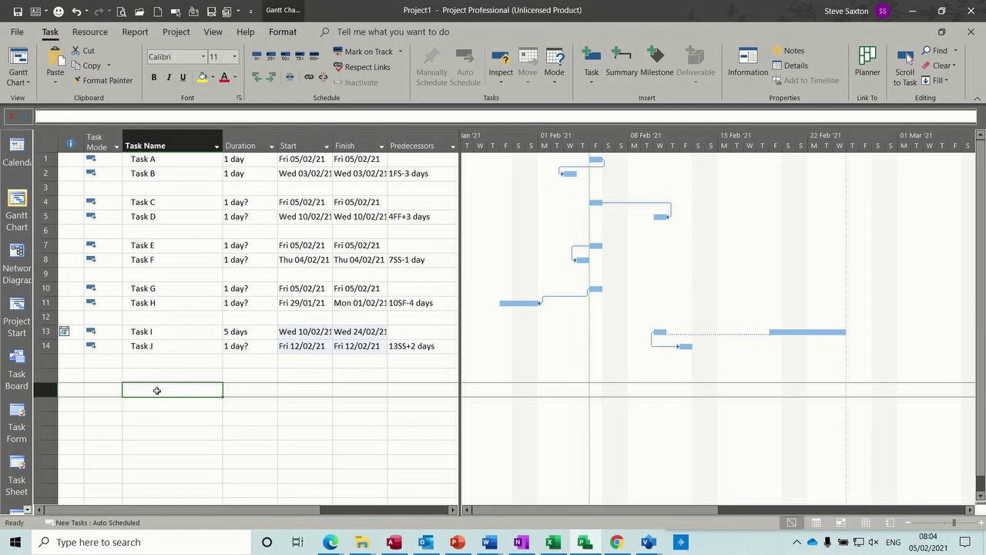
pyautogui.write('Task 1')
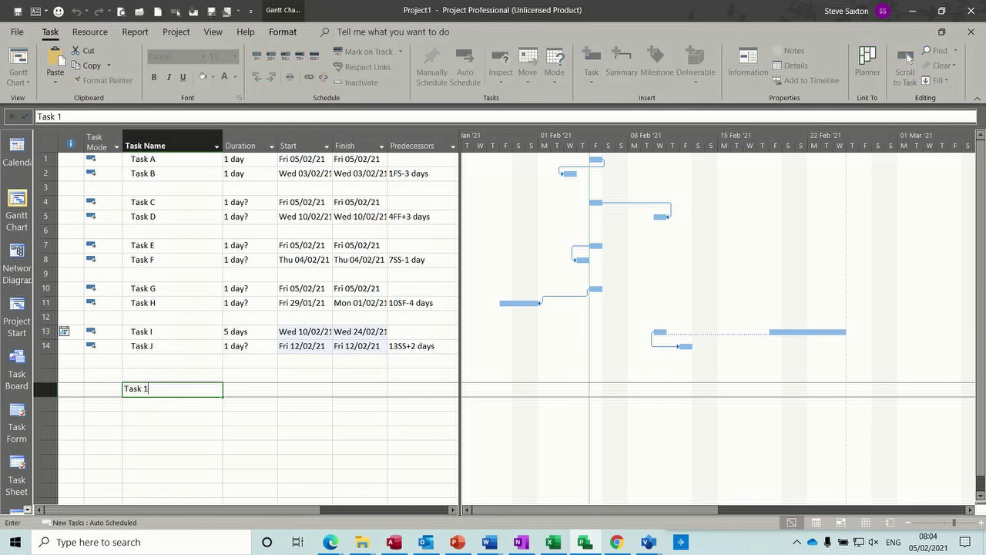
pyautogui.press('Return')
pyautogui.write('Task 2')
pyautogui.press('Return')
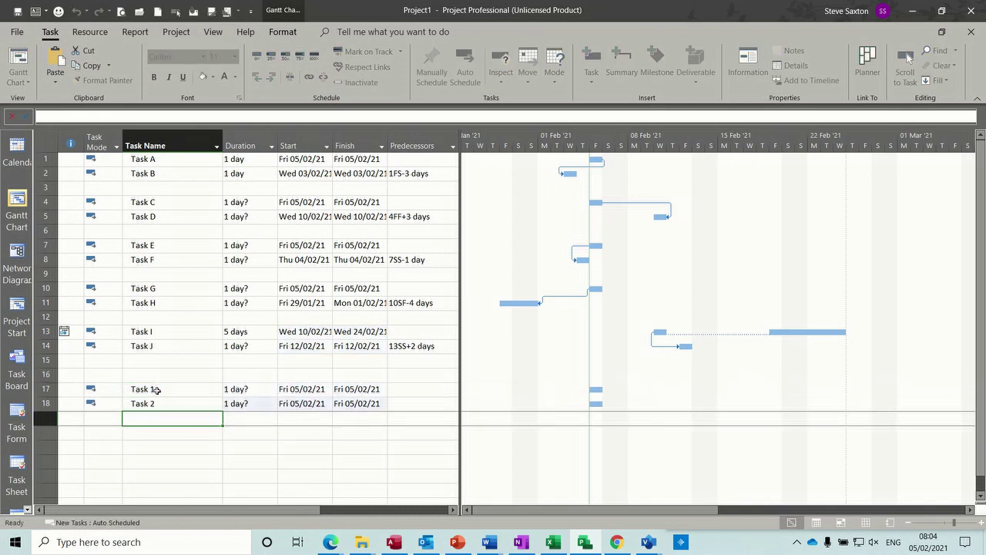
# - Set the durations of Task 1 and Task 2 to 1 day each
pyautogui.click(238, 390)
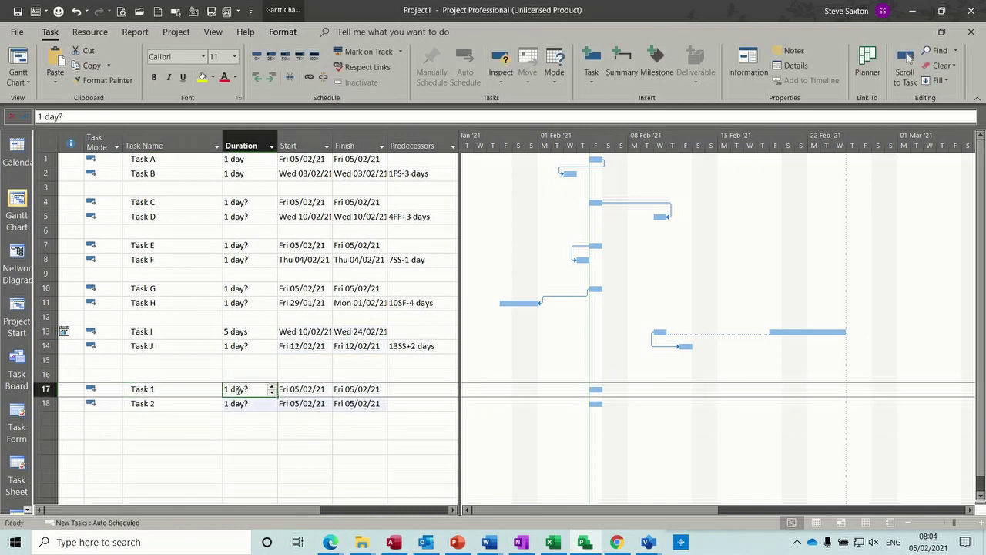
pyautogui.write('1')
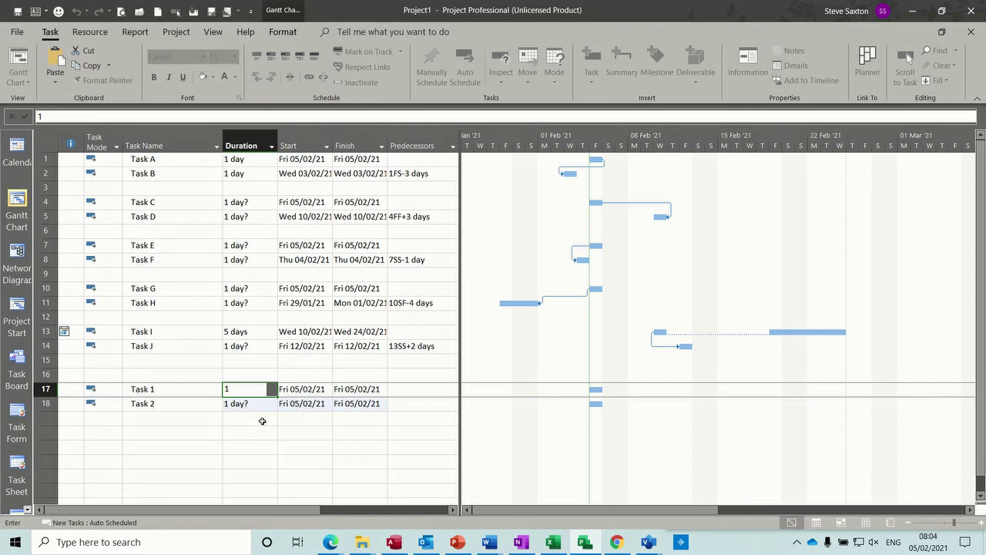
pyautogui.press('Return')
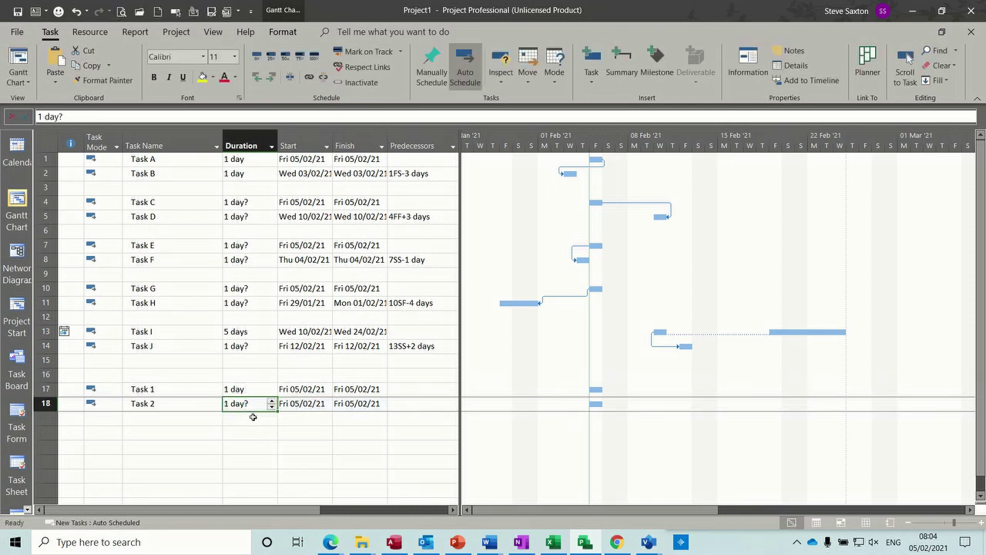
pyautogui.write('1')
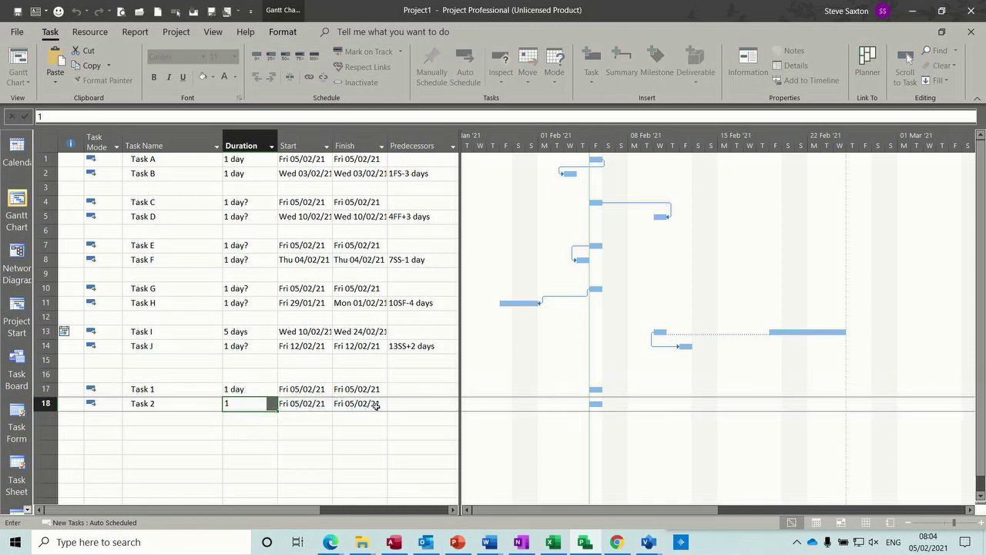
# - Link Task 2 to Task 1 by entering 17 as Task 2's predecessor
pyautogui.click(400, 406)
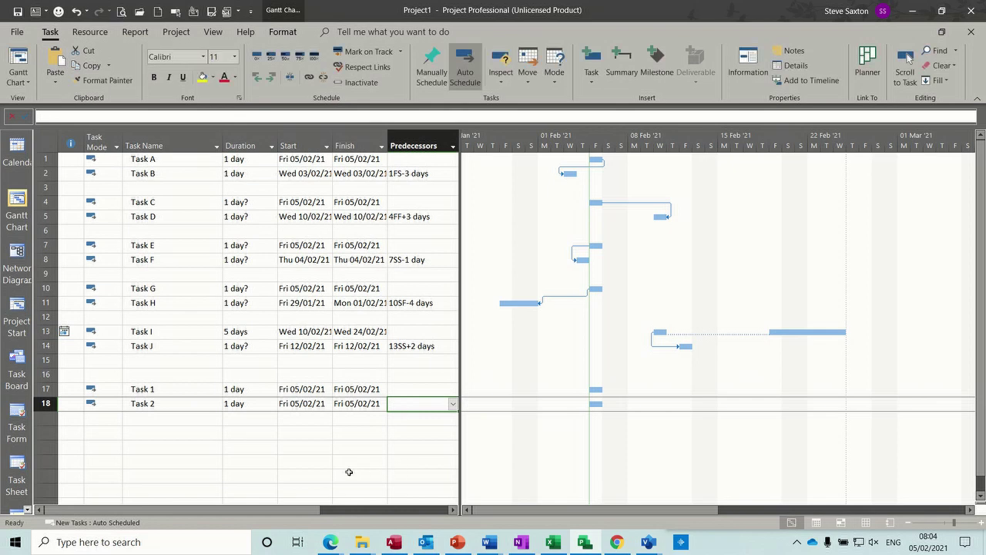
pyautogui.write('17')
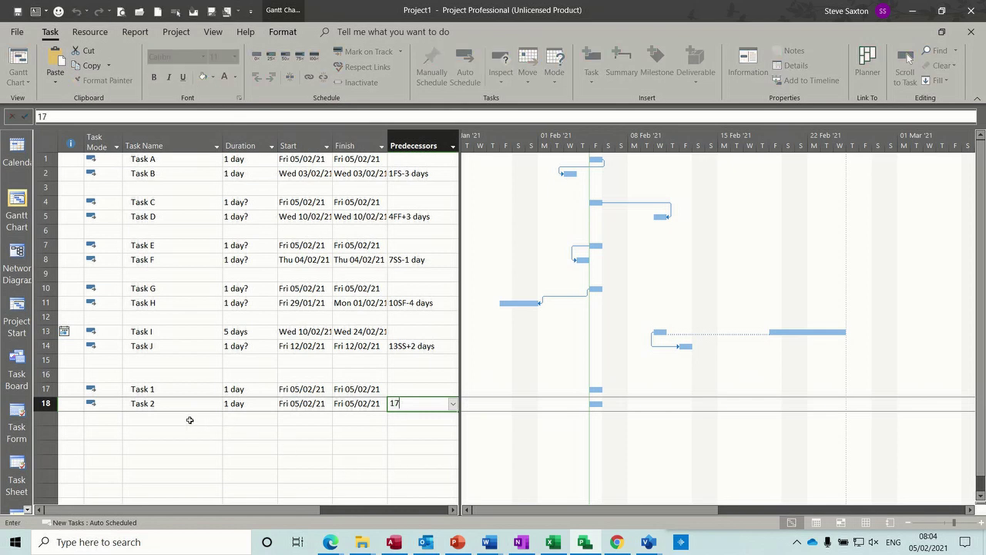
pyautogui.click(190, 420)
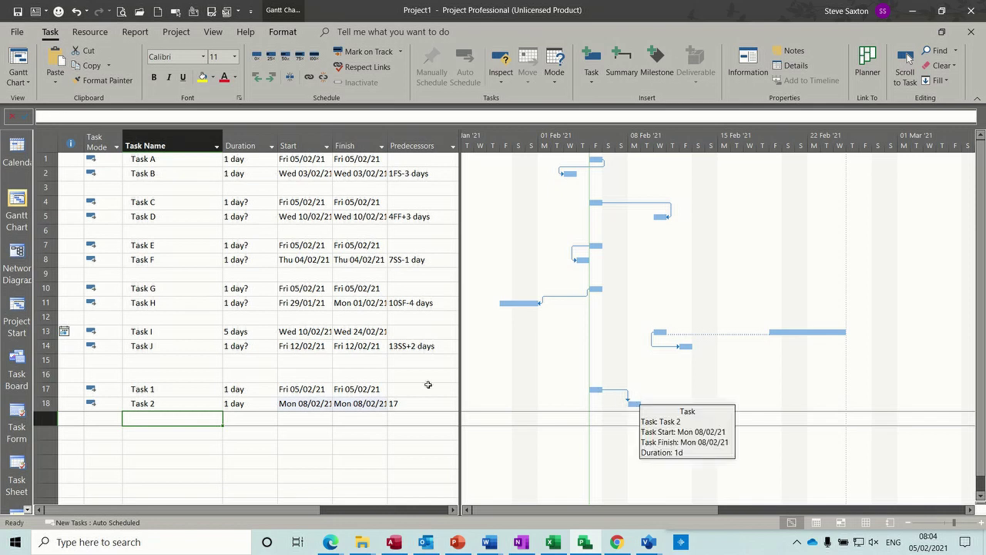
# - Delete the Task A to Task J examples and the two blank rows left above Task 1
pyautogui.moveTo(46, 346); pyautogui.dragTo(47, 160)
pyautogui.press('Delete')
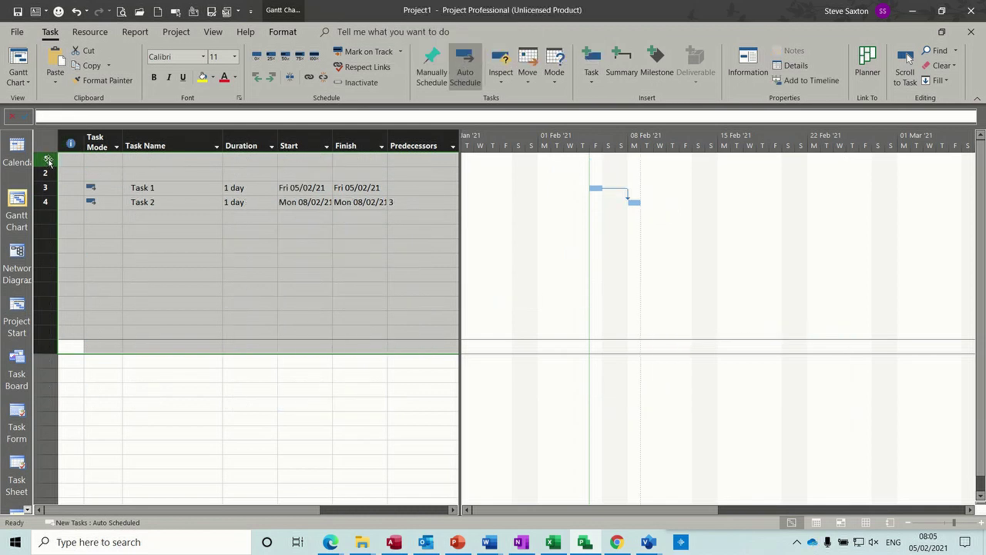
pyautogui.moveTo(48, 159); pyautogui.dragTo(45, 173)
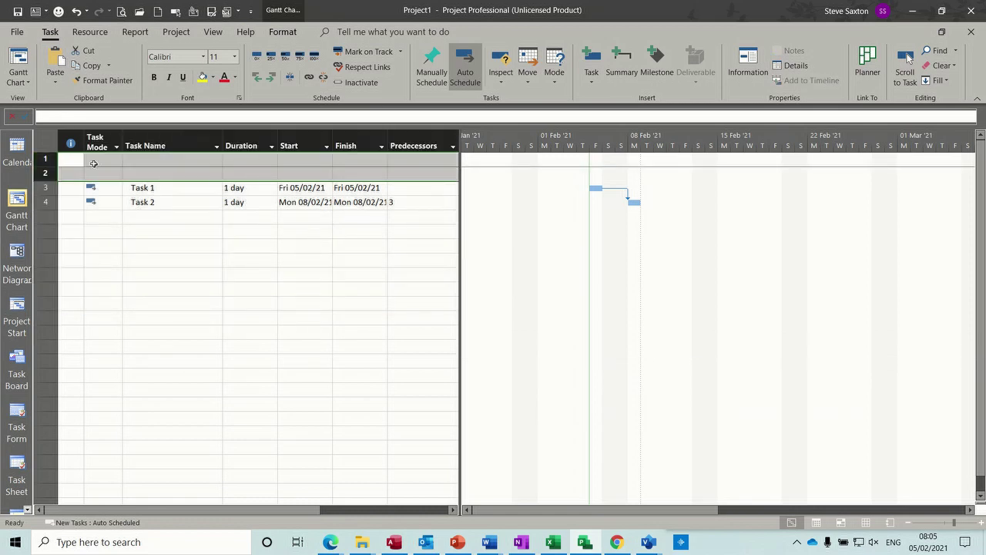
pyautogui.rightClick(93, 164)
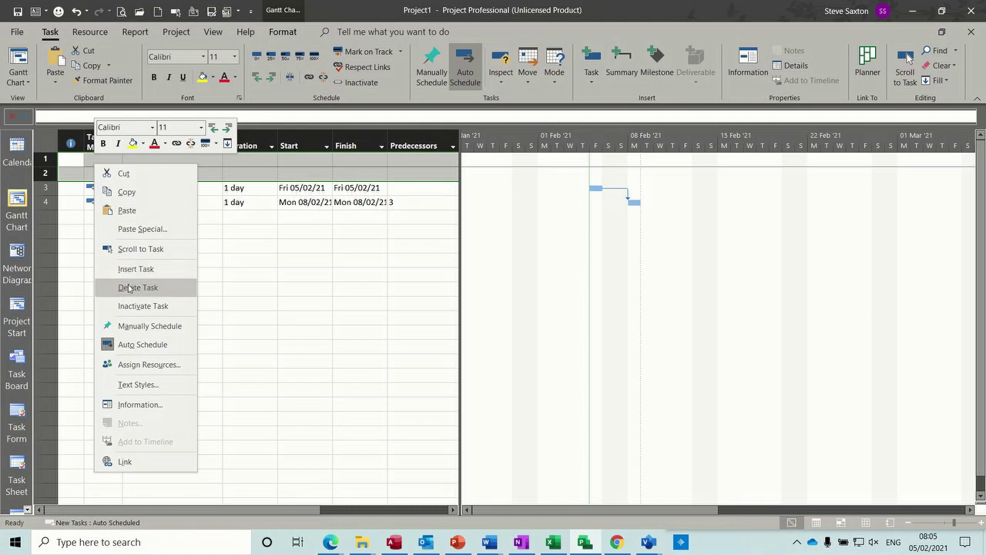
pyautogui.click(129, 288)
# - Turn on critical task highlighting for the Gantt chart bars
pyautogui.click(420, 176)
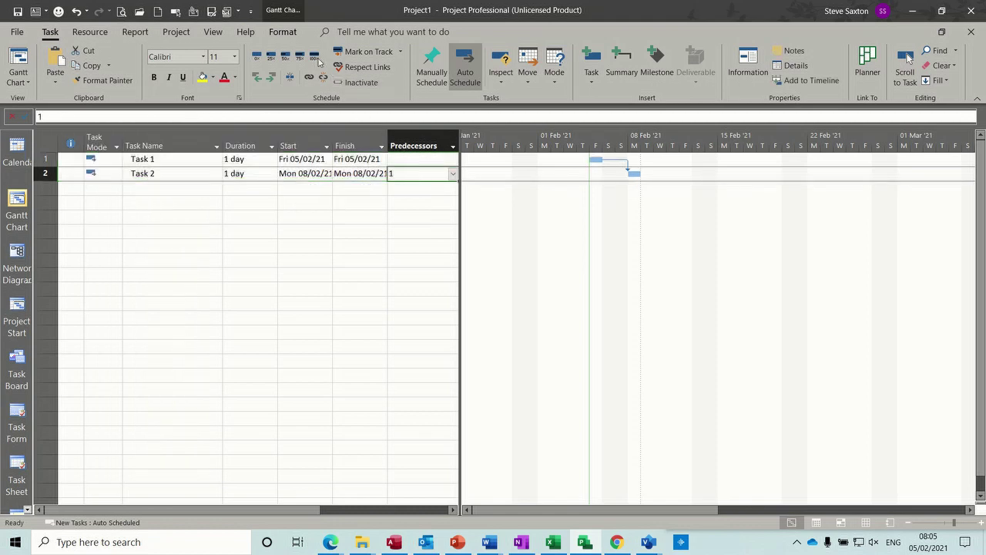
pyautogui.click(285, 35)
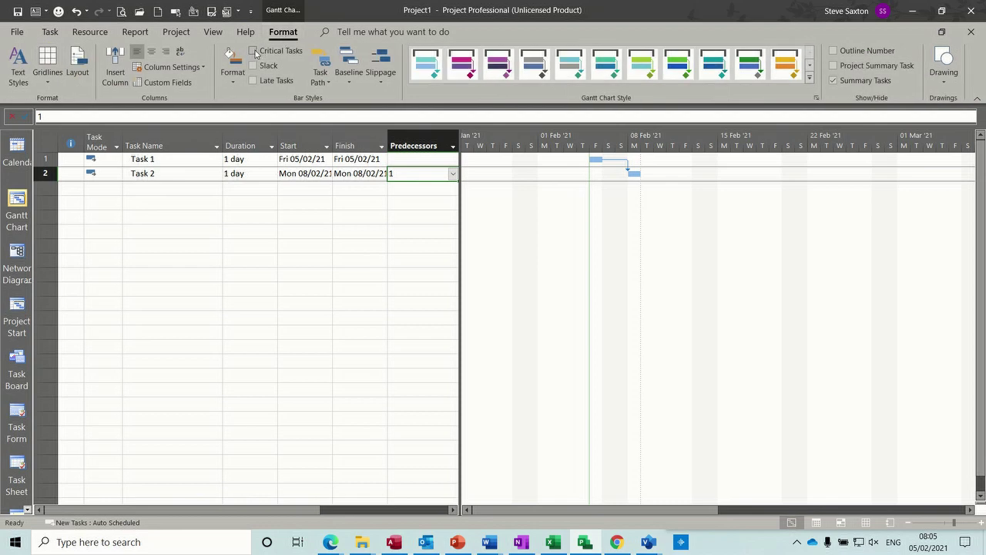
pyautogui.click(254, 51)
# - Try moving Task 2's bar to start on Fri 12 Feb '21 while keeping its link to Task 1, and undo the move
pyautogui.moveTo(634, 173)
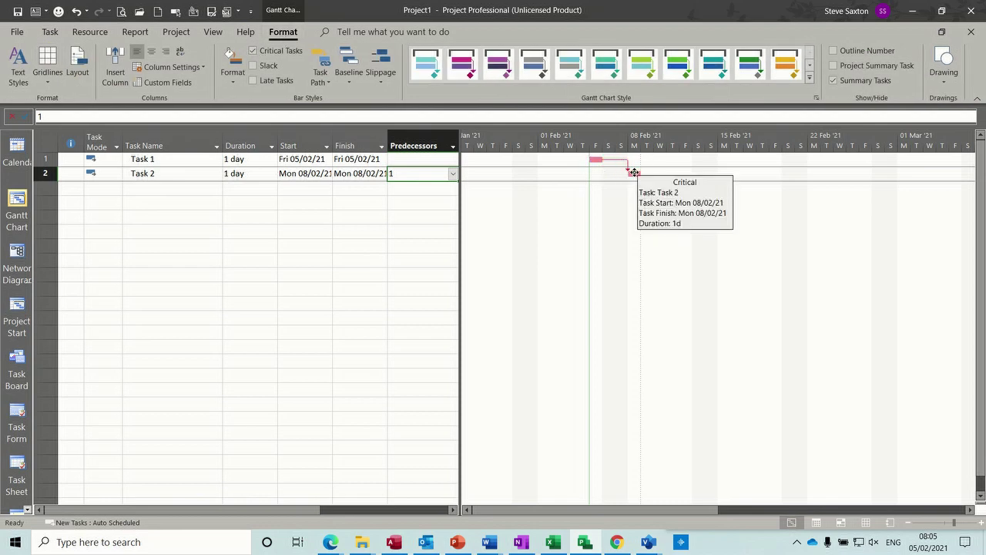
pyautogui.moveTo(634, 173); pyautogui.dragTo(687, 174)
pyautogui.click(416, 290)
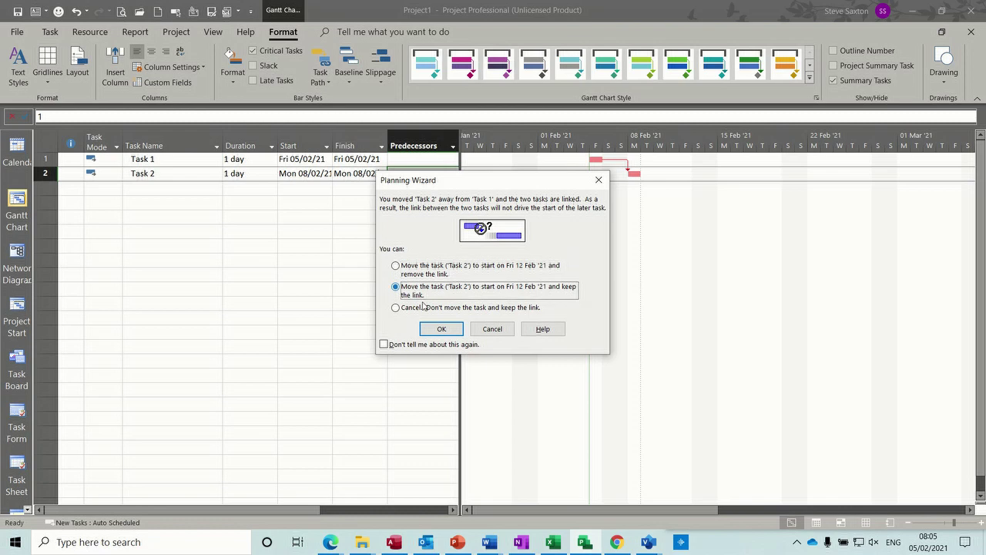
pyautogui.click(442, 330)
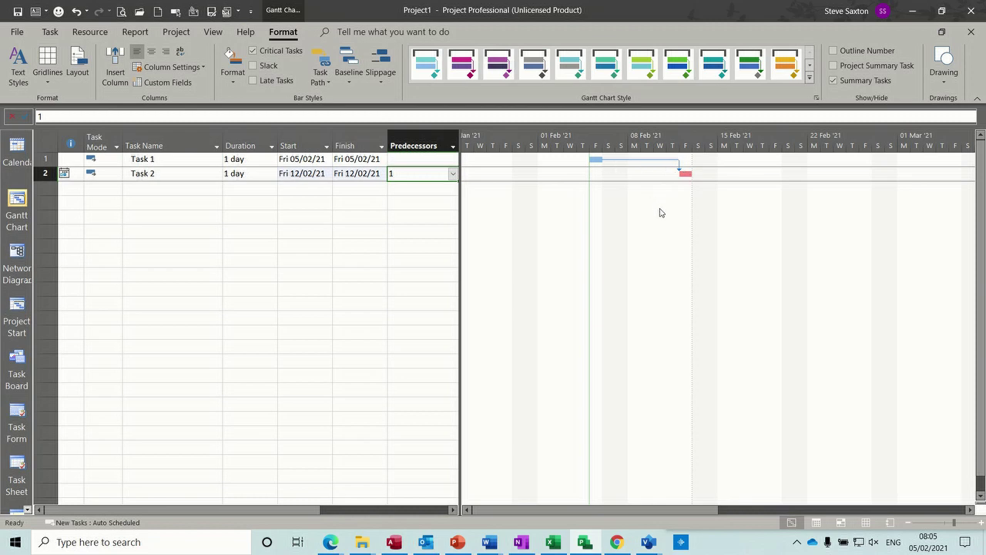
pyautogui.hotkey('ctrl', 'z')
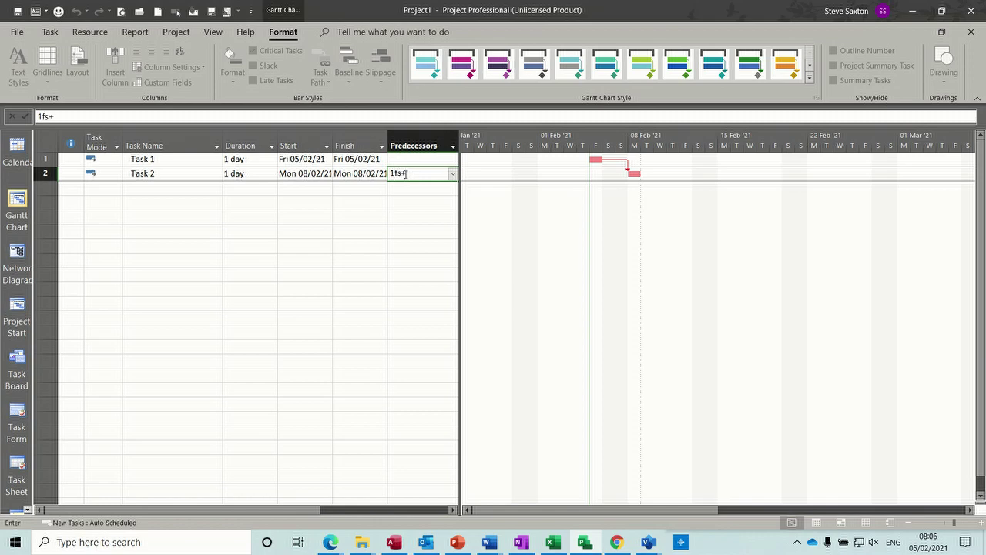
# - Set Task 2's predecessor to 1fs+5, adding a five-day lag after Task 1
pyautogui.write('5')
pyautogui.press('Return')
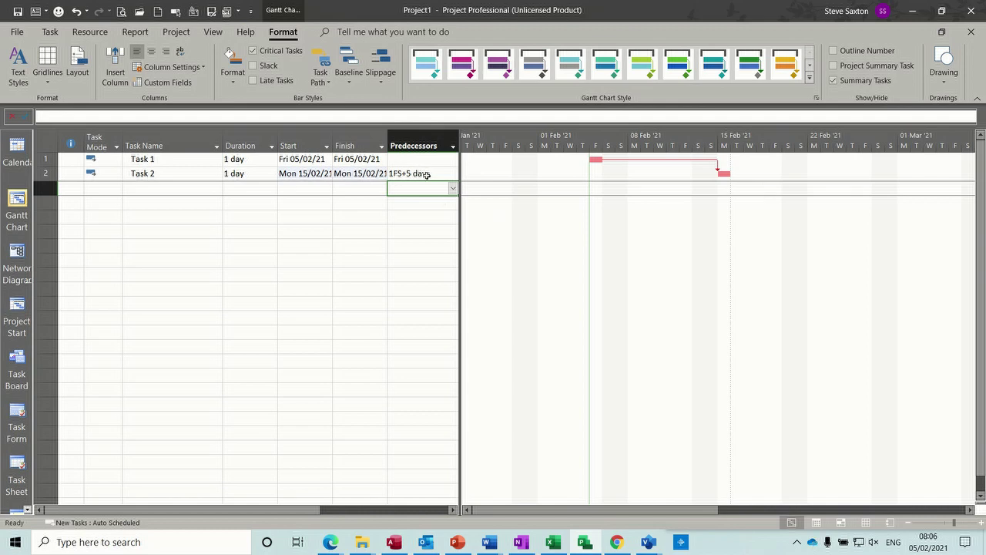
pyautogui.click(413, 174)
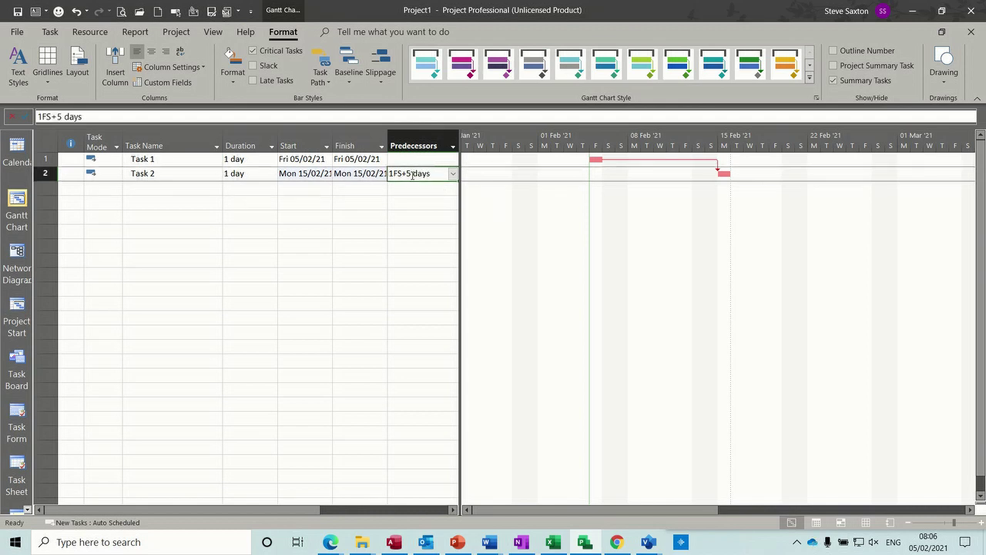
pyautogui.click(169, 198)
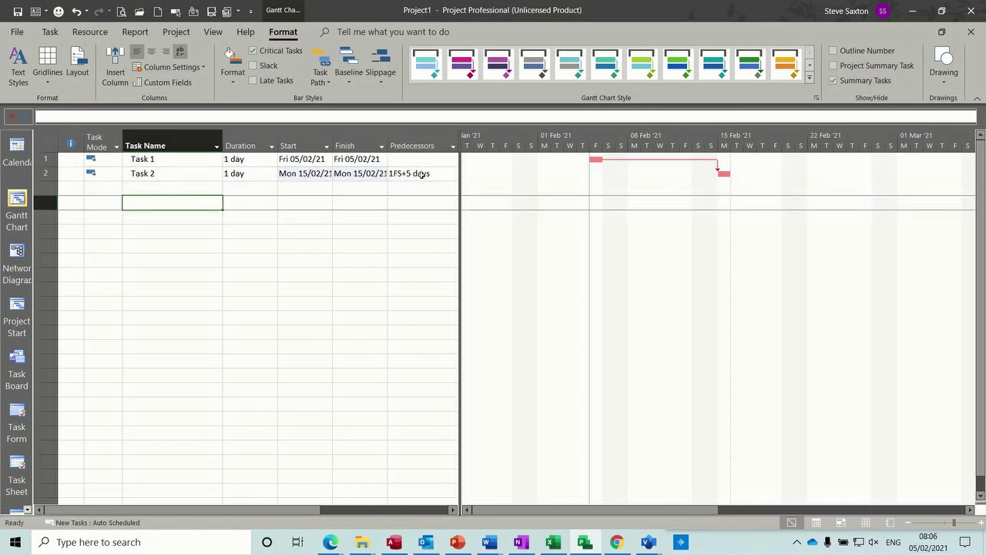
# - Set the lag on Task 2's finish-to-start link from Task 1 to 4d in its task information
pyautogui.doubleClick(188, 173)
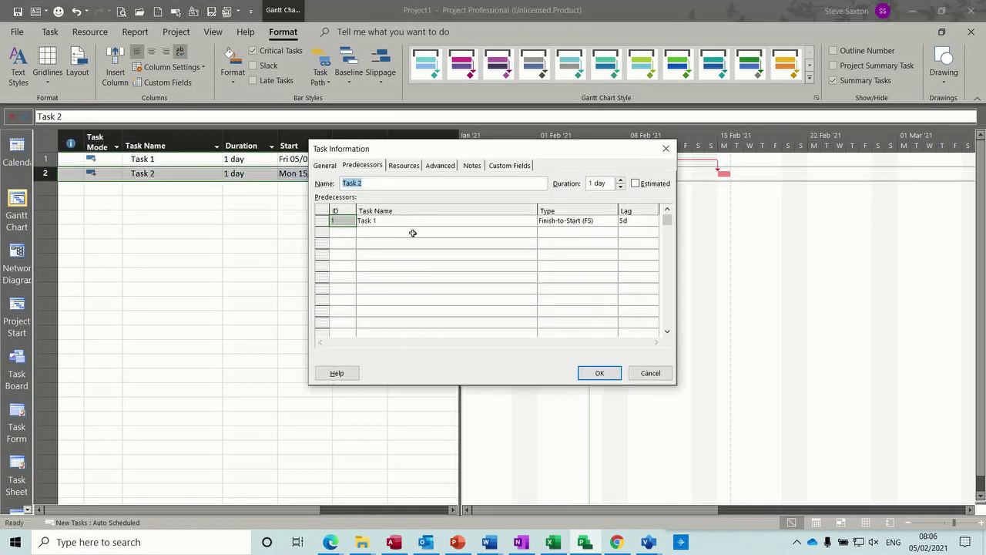
pyautogui.click(639, 221)
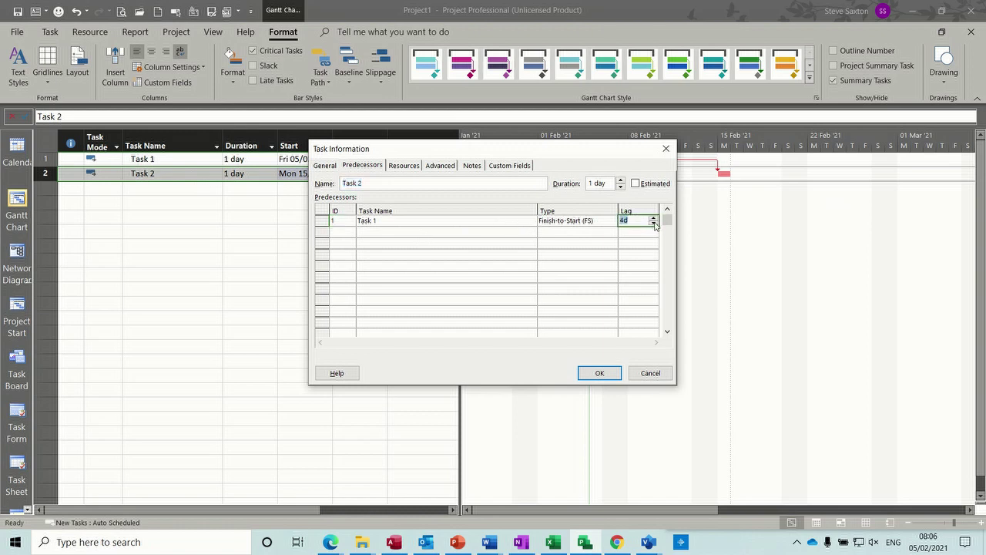
pyautogui.click(599, 375)
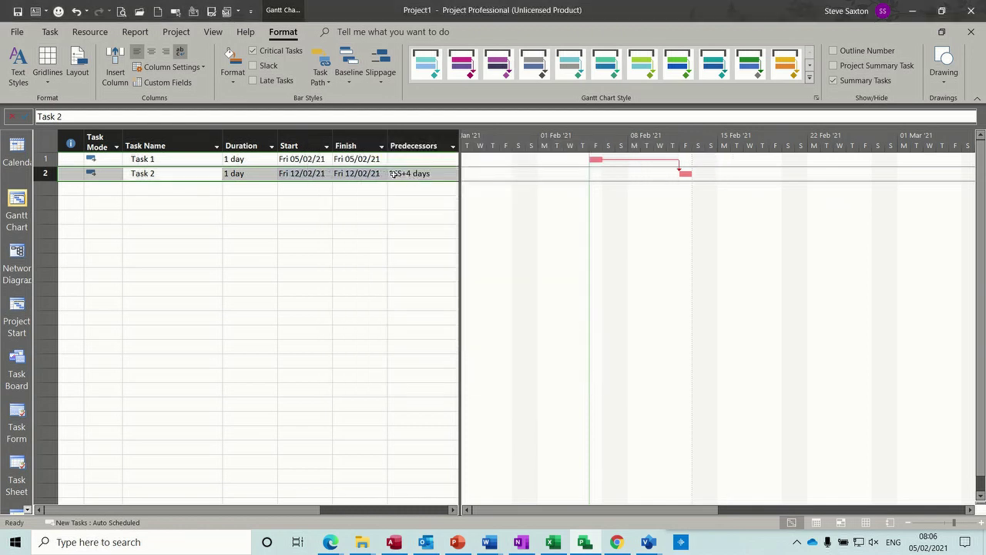
pyautogui.click(417, 173)
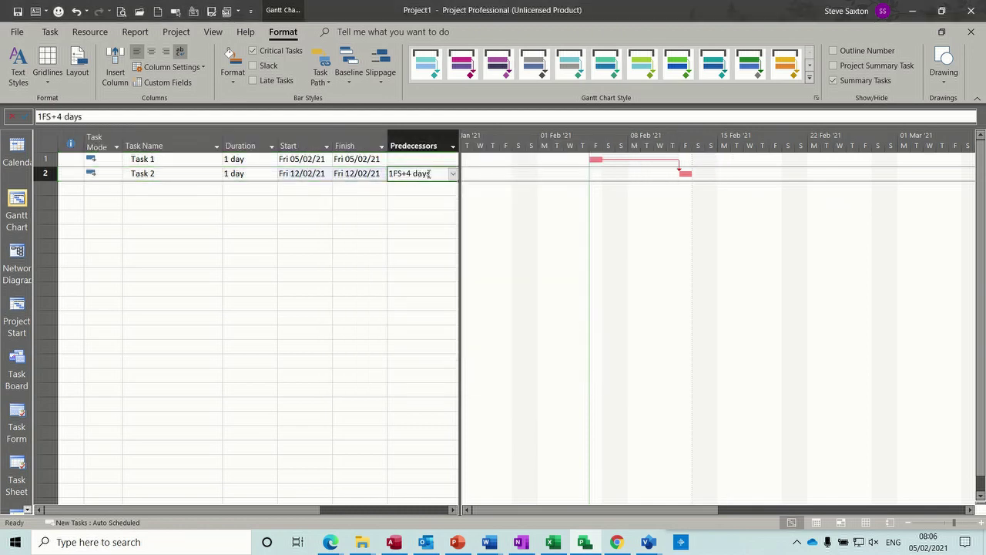
# - Review the lag entry for Task 1 in Task 2's predecessor information, and close the dialog
pyautogui.doubleClick(194, 173)
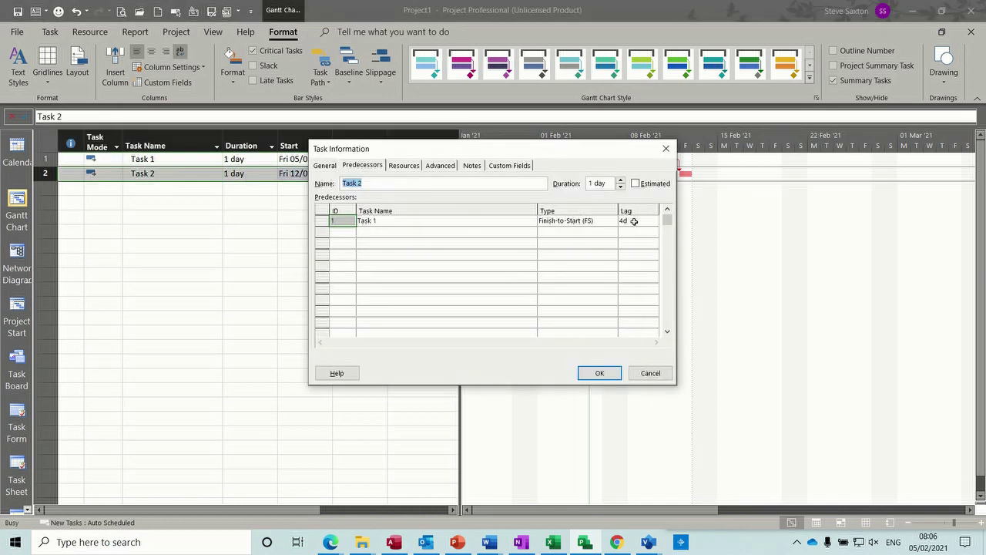
pyautogui.click(633, 221)
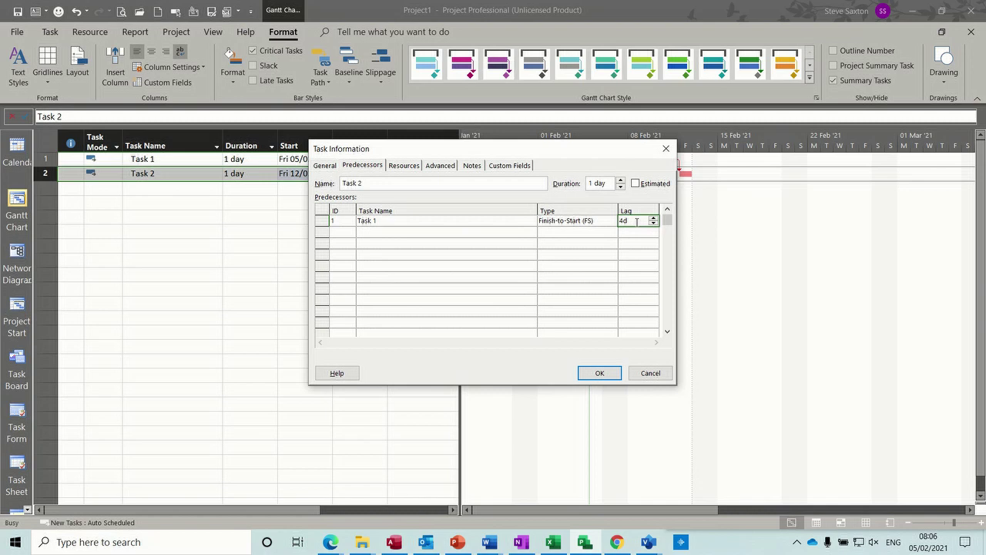
pyautogui.click(600, 373)
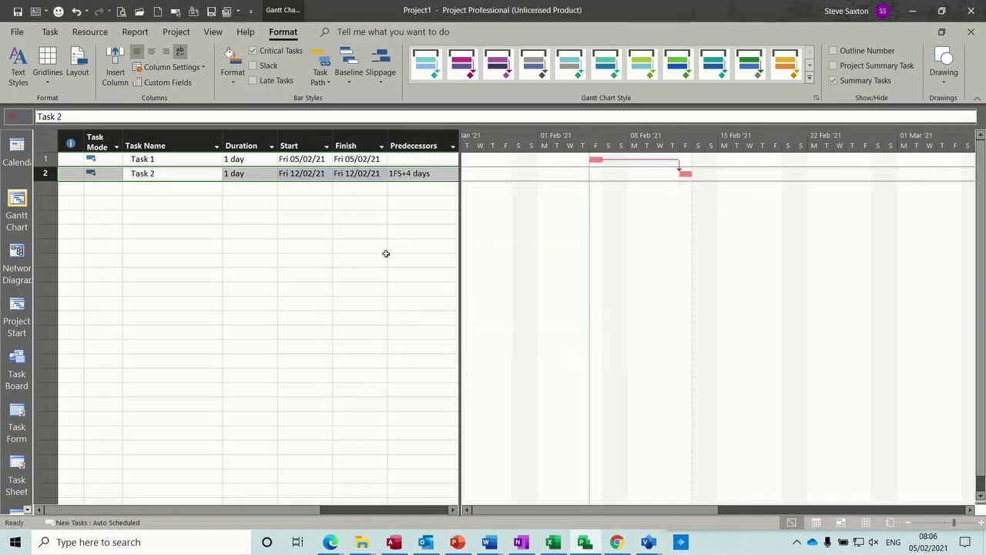
pyautogui.click(176, 189)
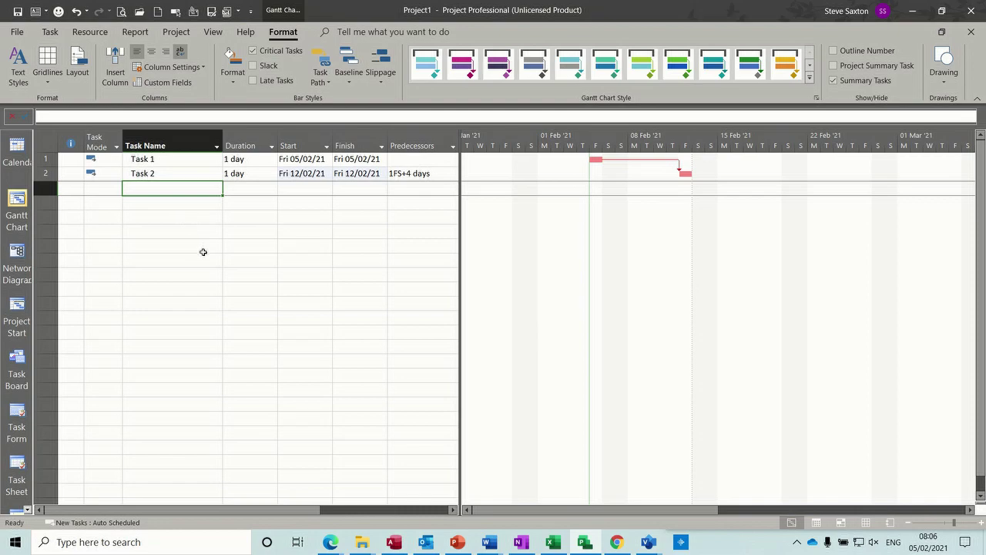